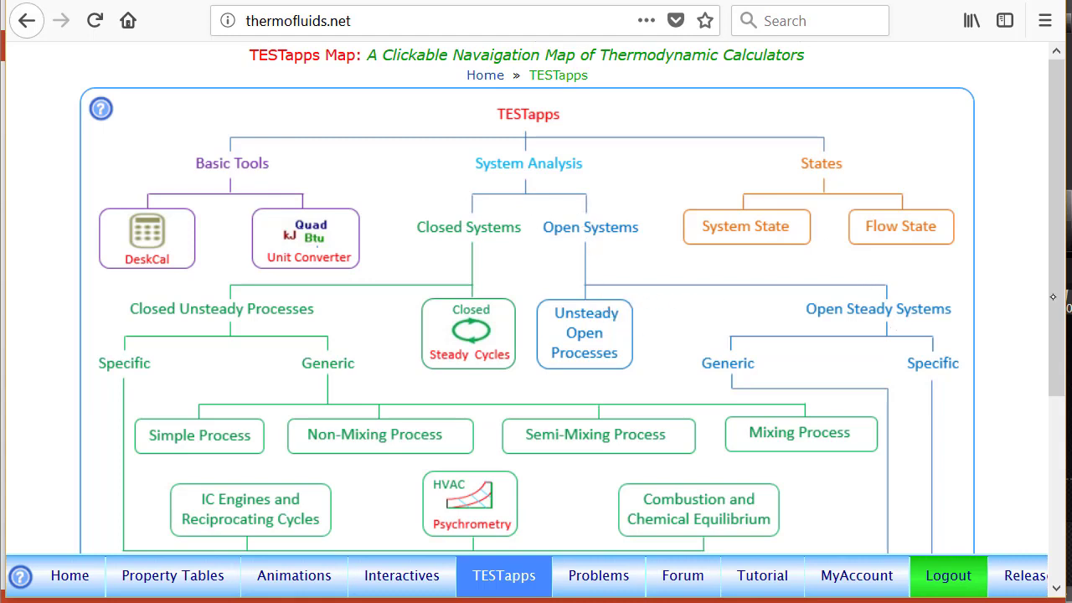
Step: Open the perfect gas (PG) model TESTapp for single-flow open-steady devices
scroll(1065, 411, down, 2)
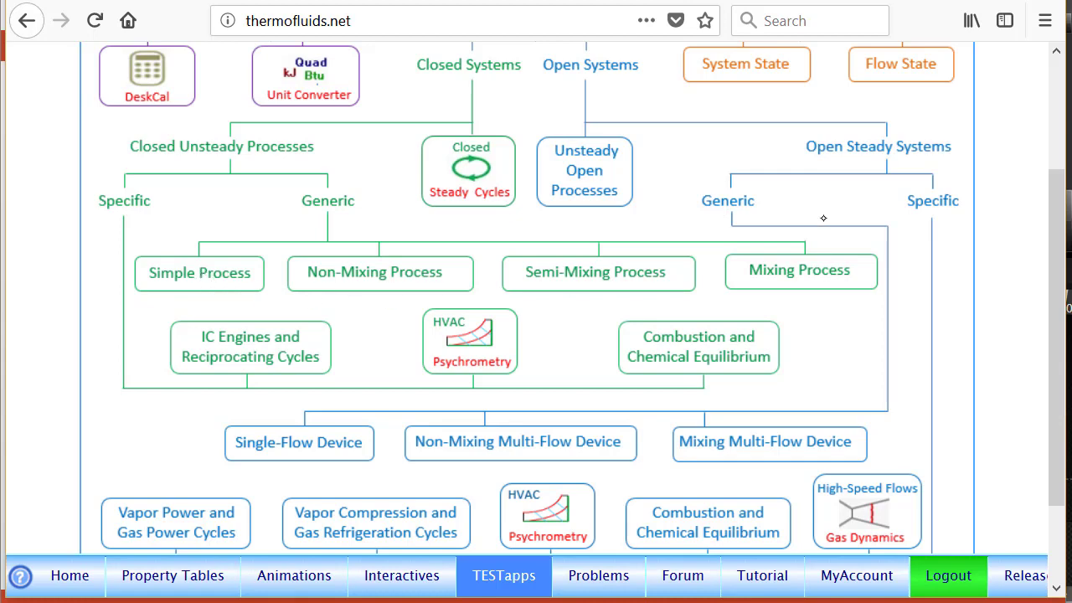
click(320, 454)
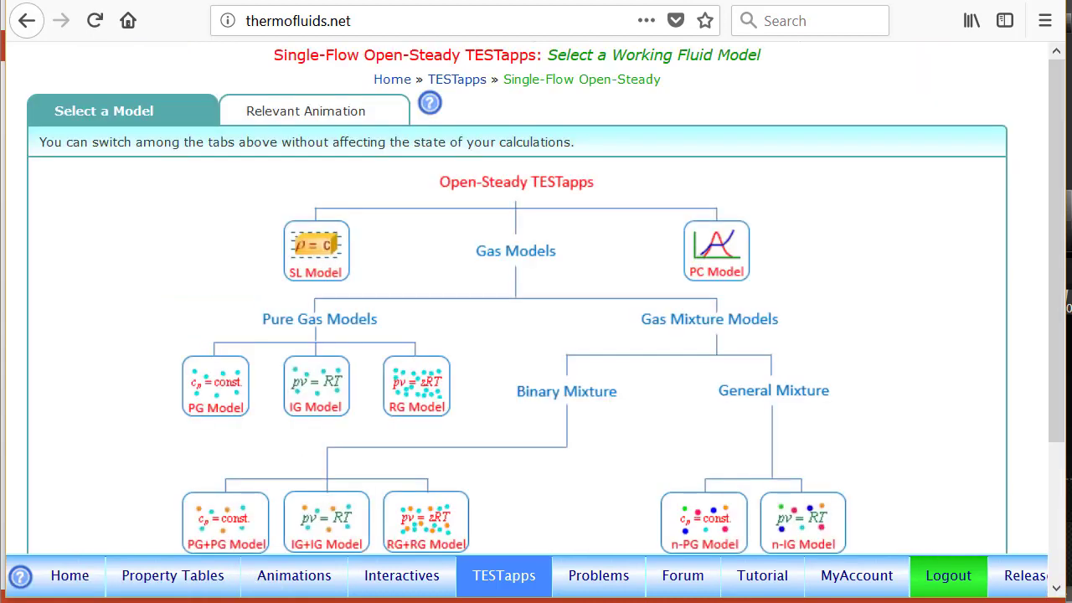
click(210, 391)
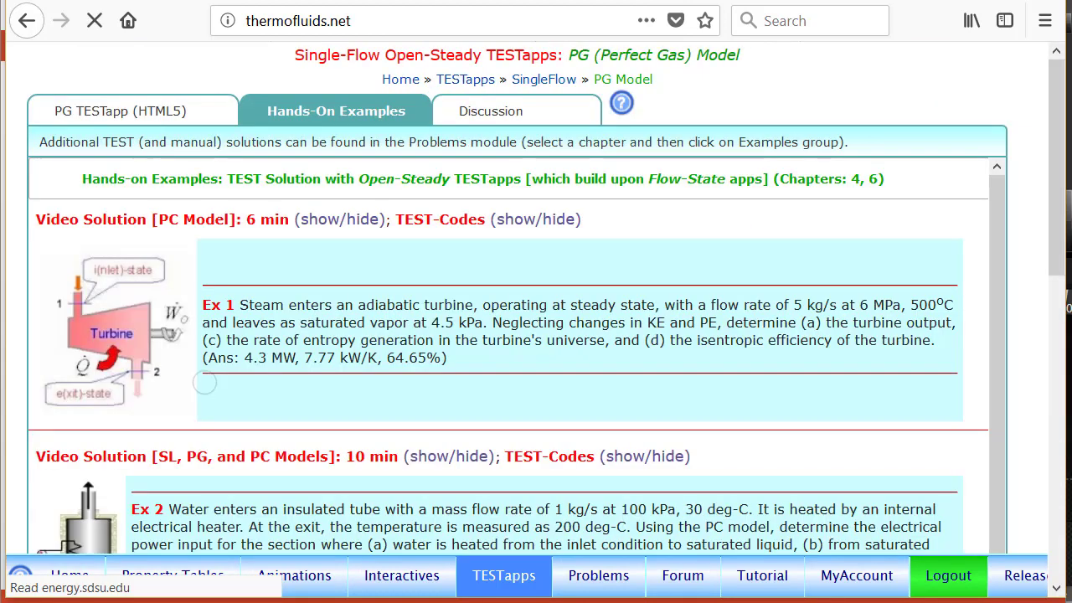
click(127, 111)
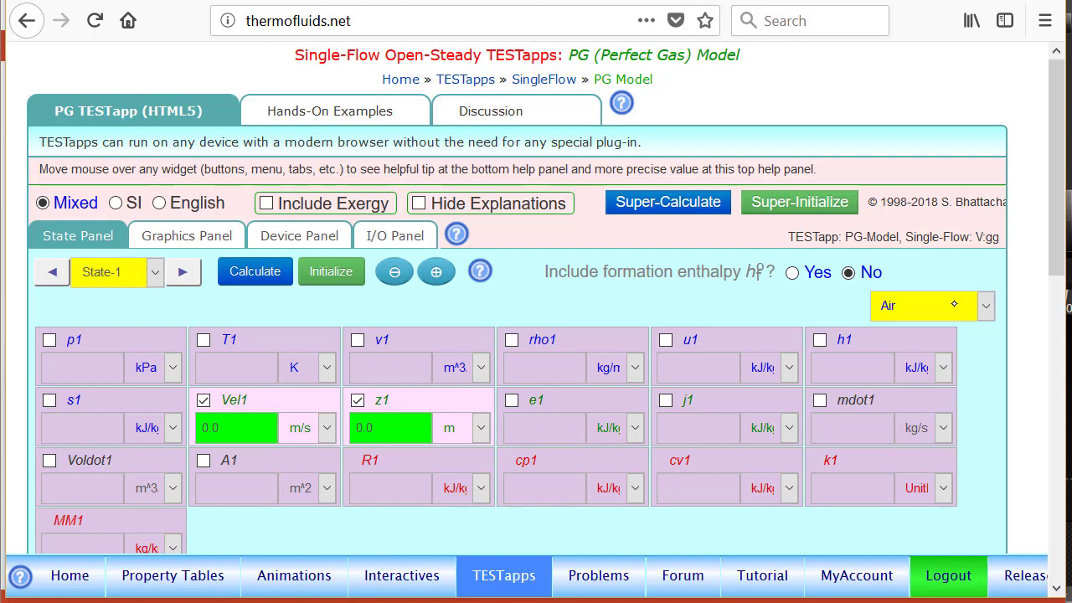
Step: Set the State-1 pressure p1 to 4 MPa
scroll(1062, 276, down, 2)
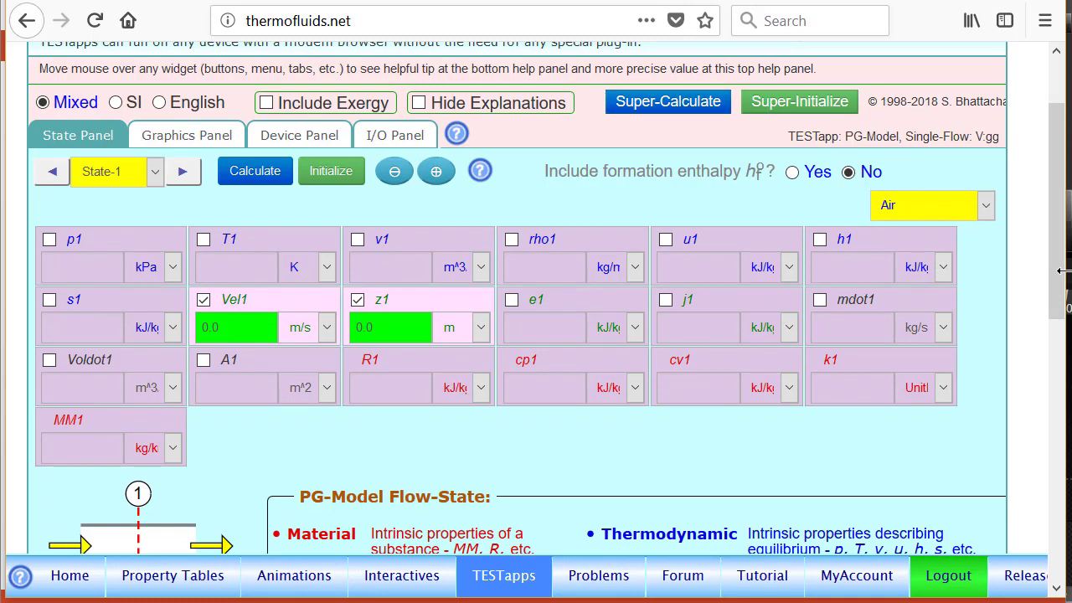
click(94, 243)
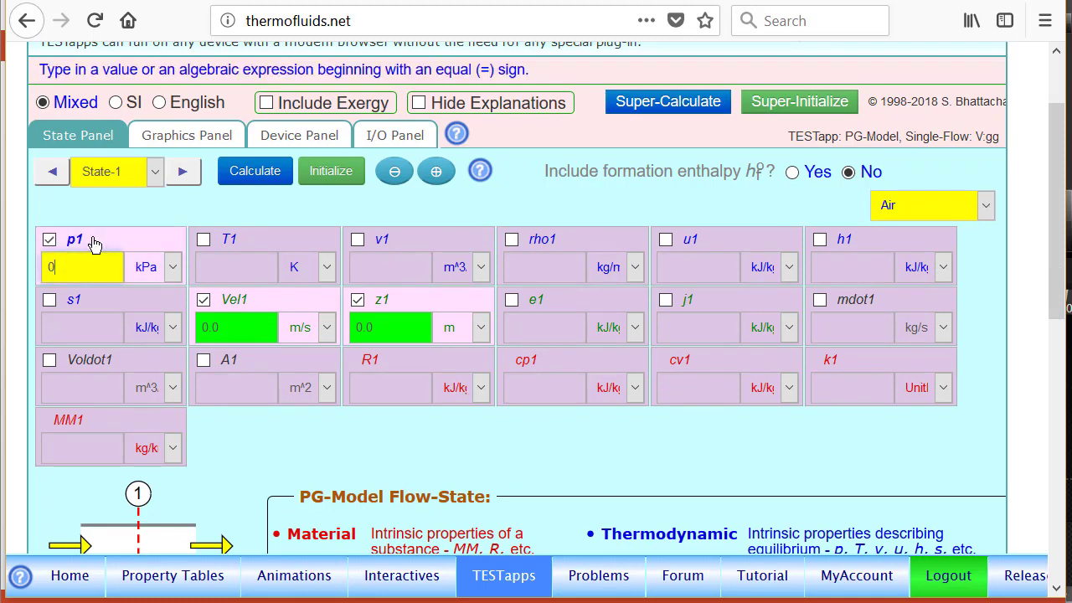
key(BackSpace)
text(4)
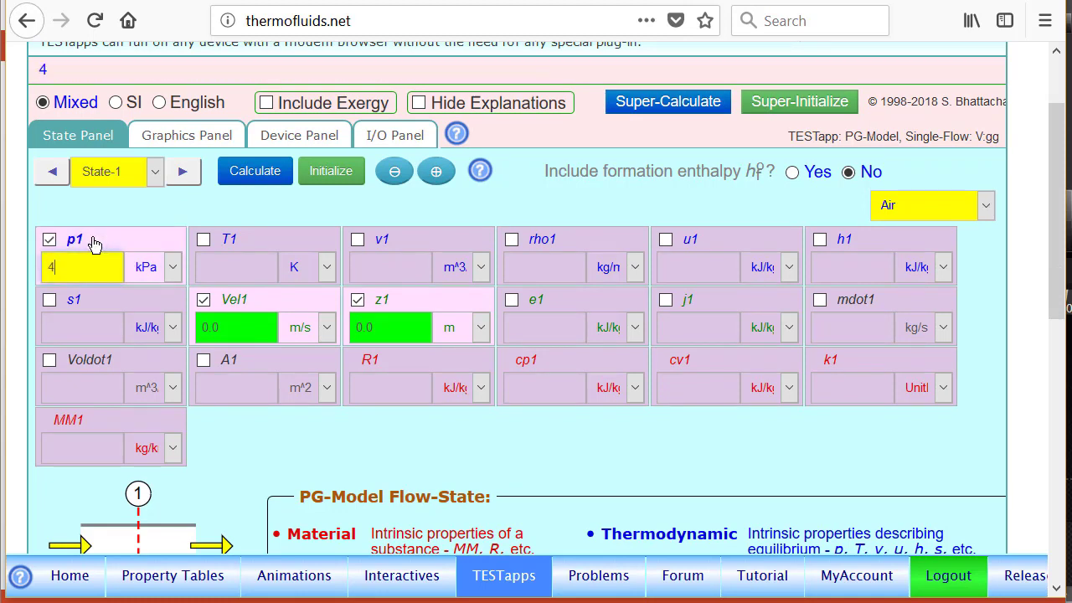
click(157, 277)
click(146, 345)
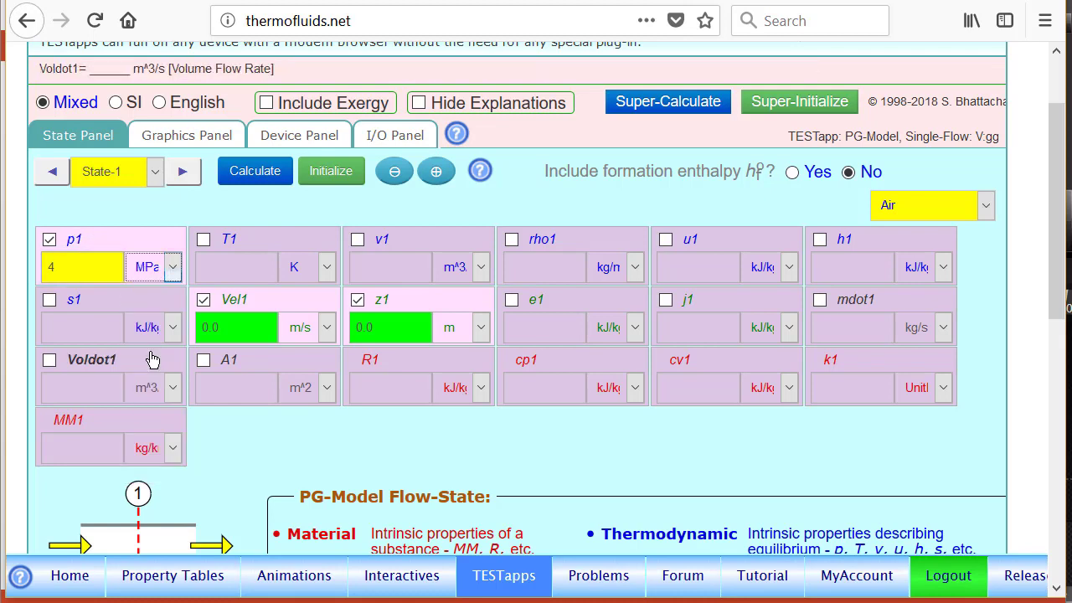
Step: Set State-1 temperature T1 to 600 deg-C and mass flow rate mdot1 to 5 kg/s, and calculate the state
click(268, 242)
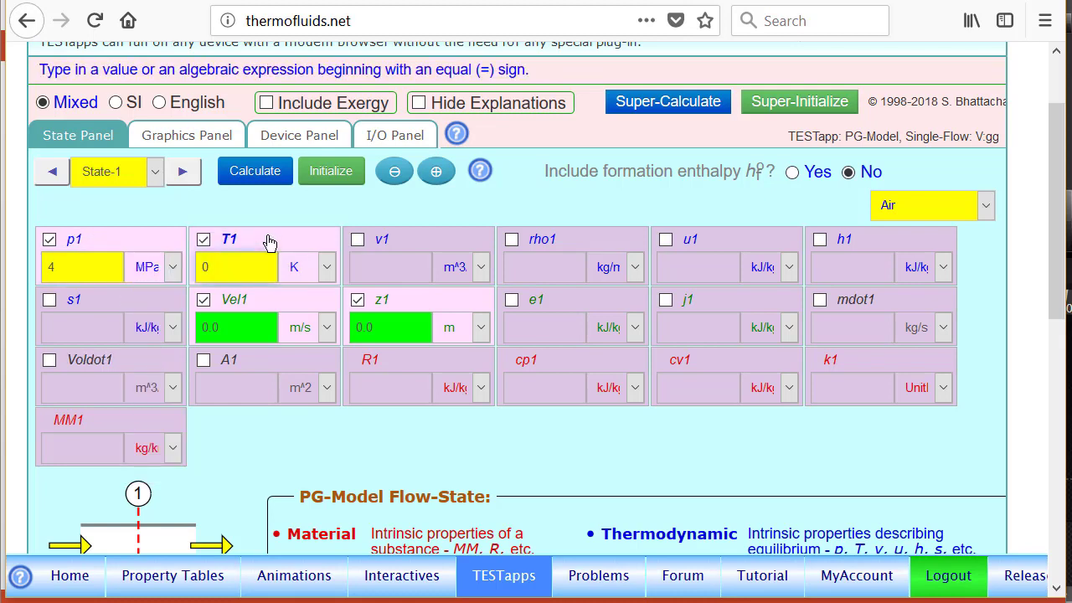
text(600)
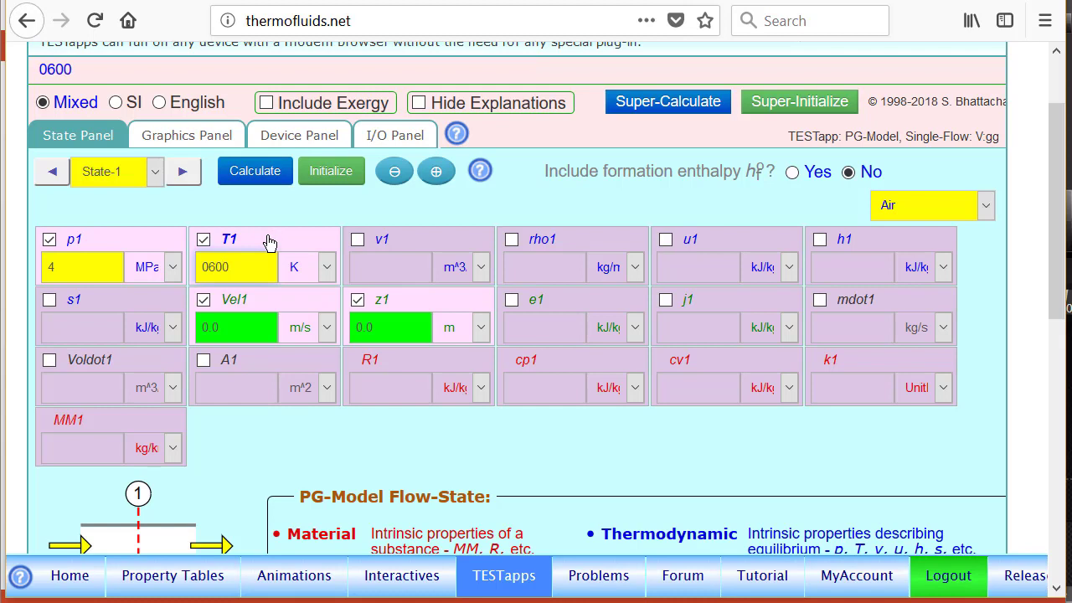
click(326, 266)
click(307, 342)
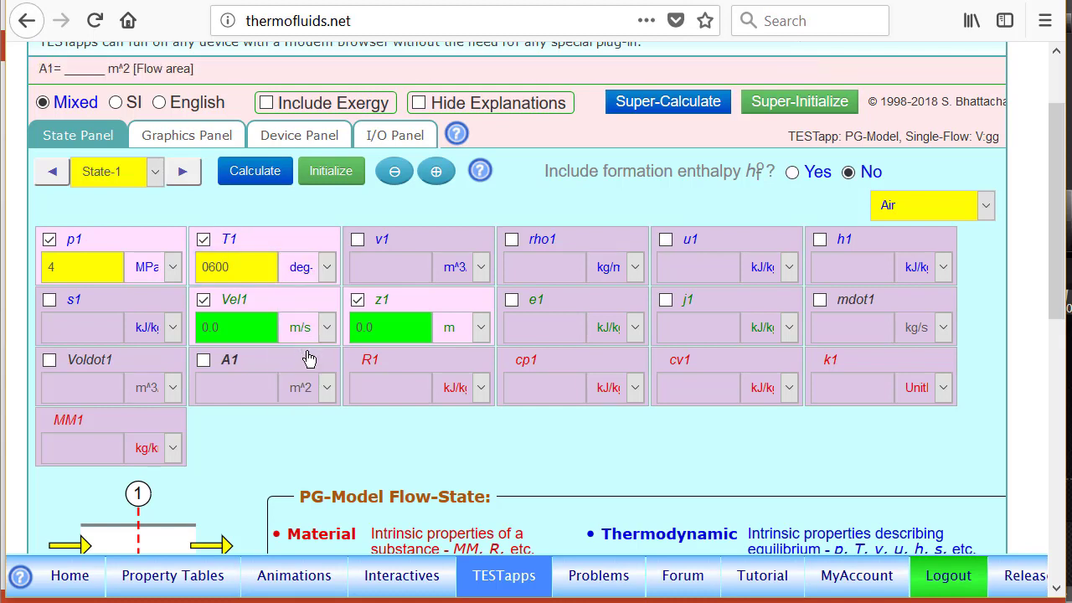
click(879, 301)
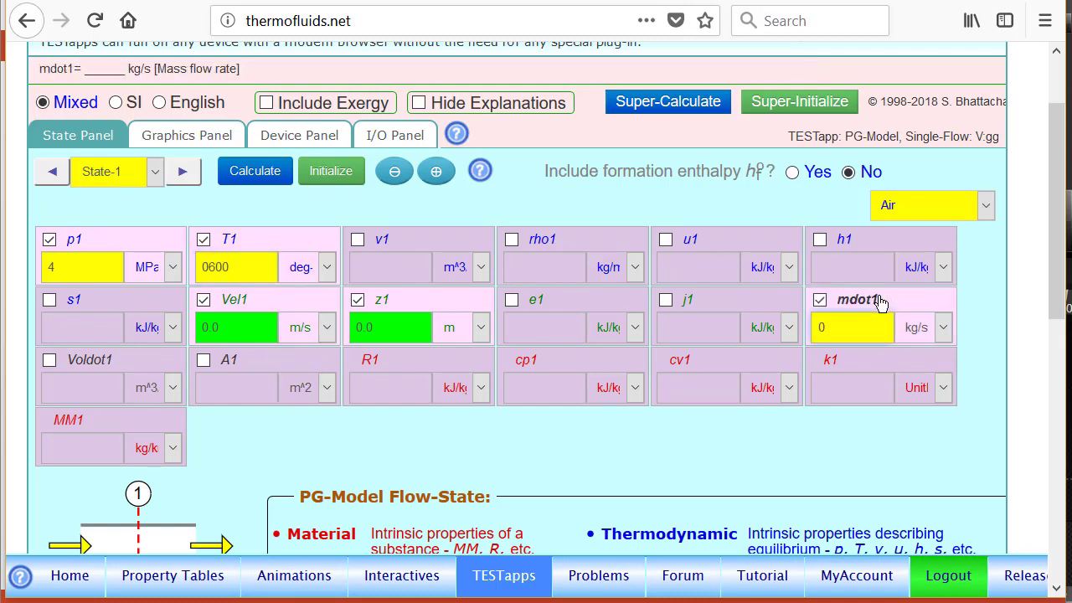
text(5)
key(Return)
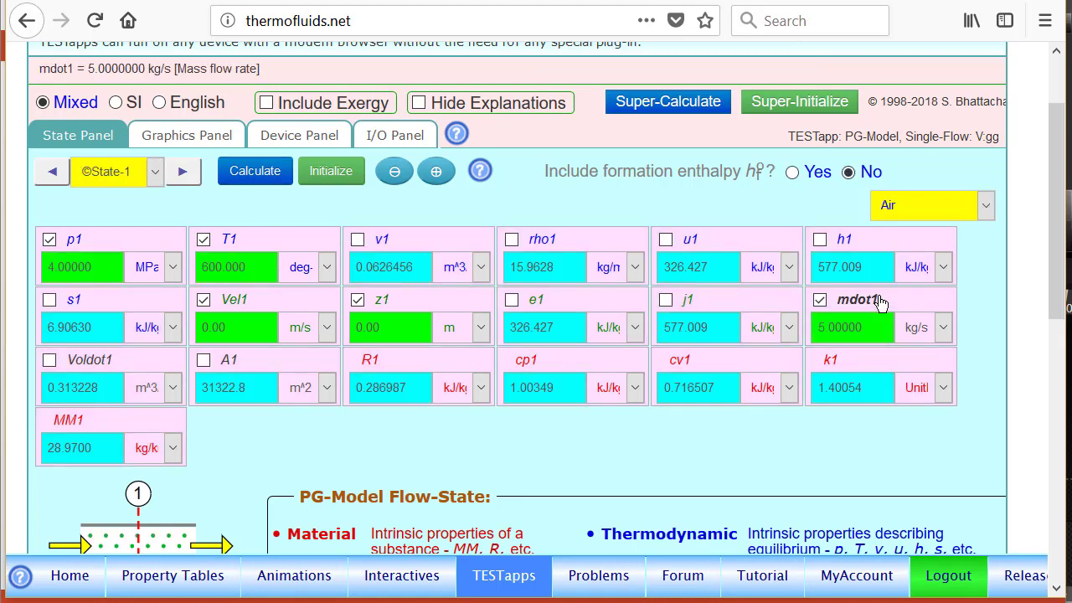
Step: For State-2, set pressure p2 to 200 kPa and entropy s2 to the expression =s1
click(183, 172)
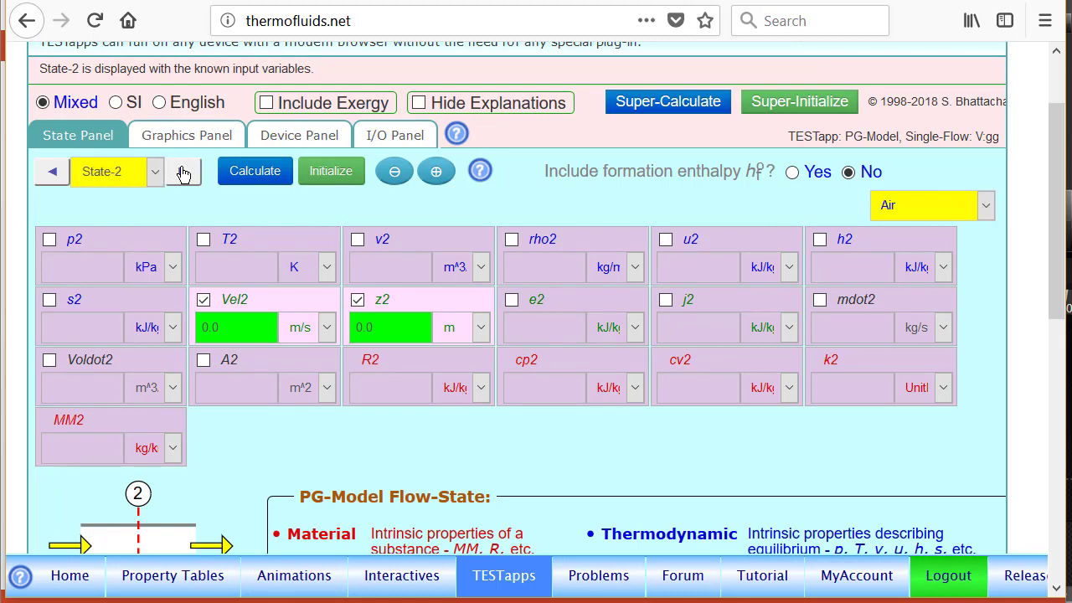
click(105, 243)
text(200)
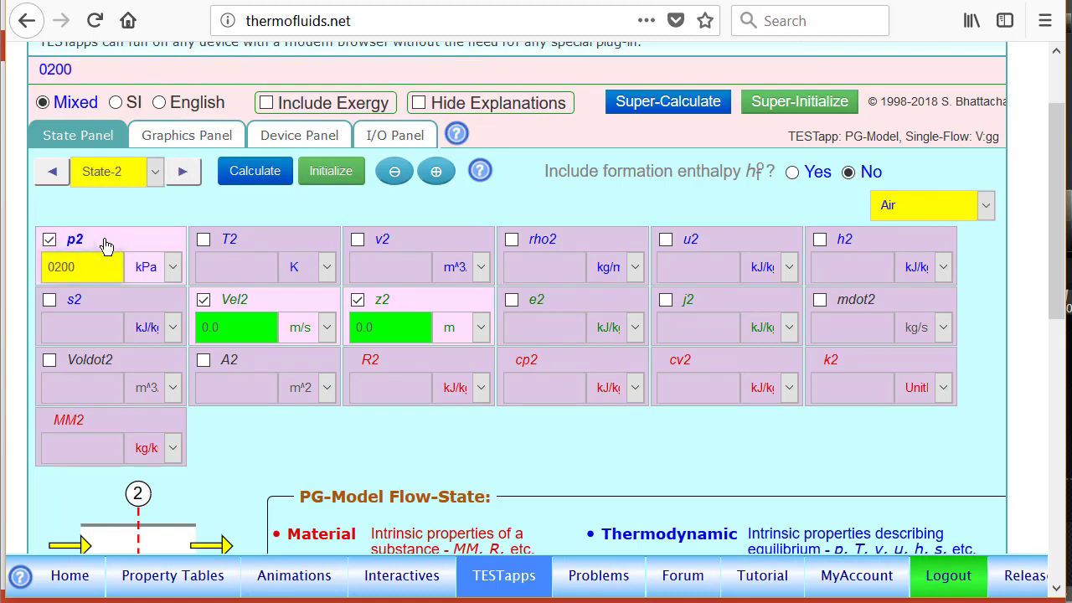
click(102, 301)
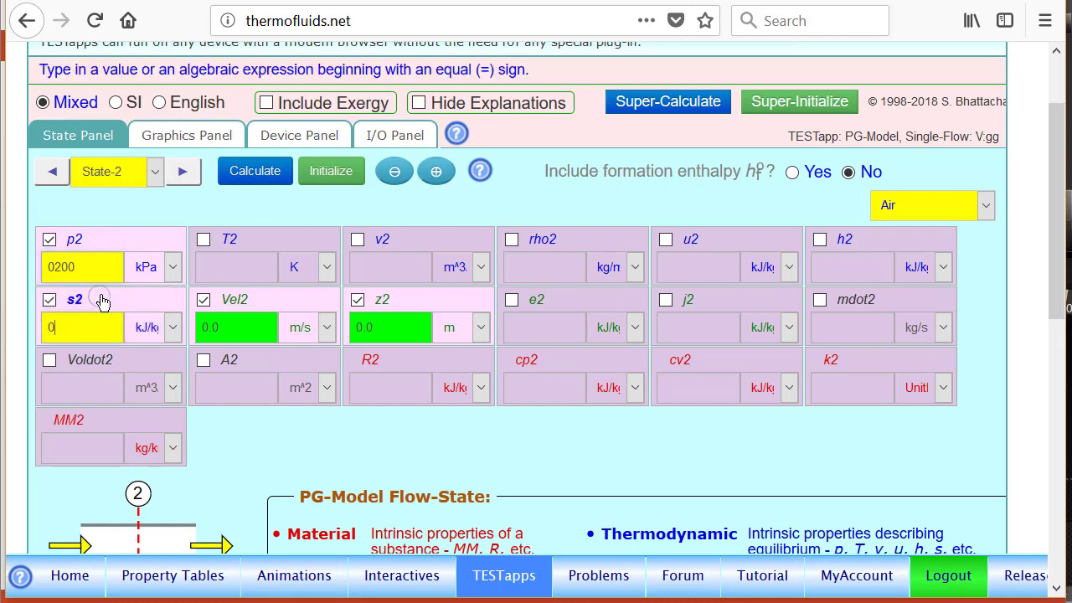
text(=s1)
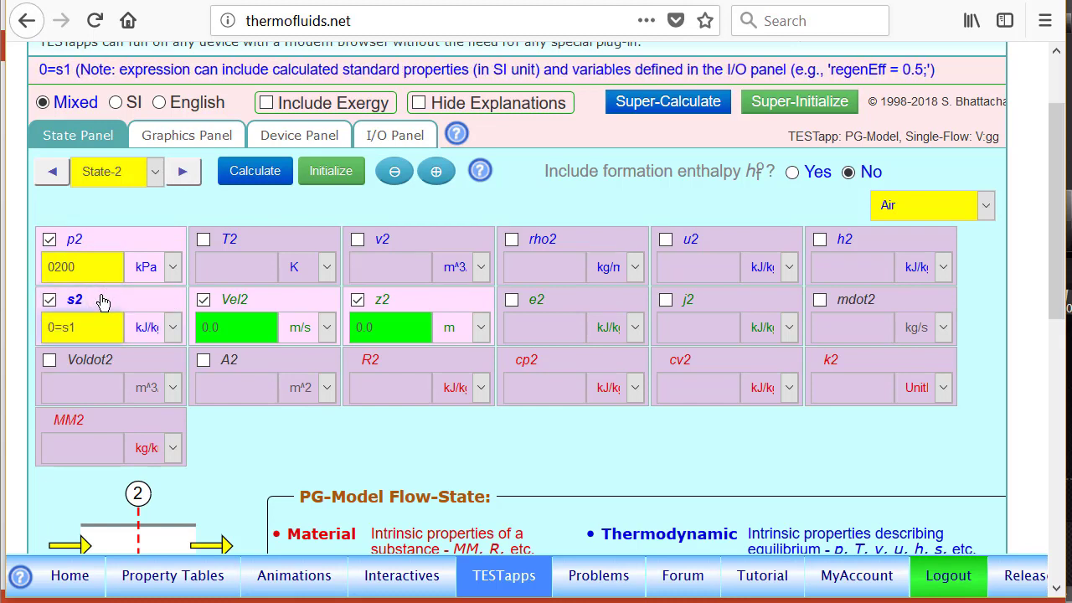
Step: Set State-2 mass flow rate mdot2 to the expression =mdot1 and calculate the state
click(883, 304)
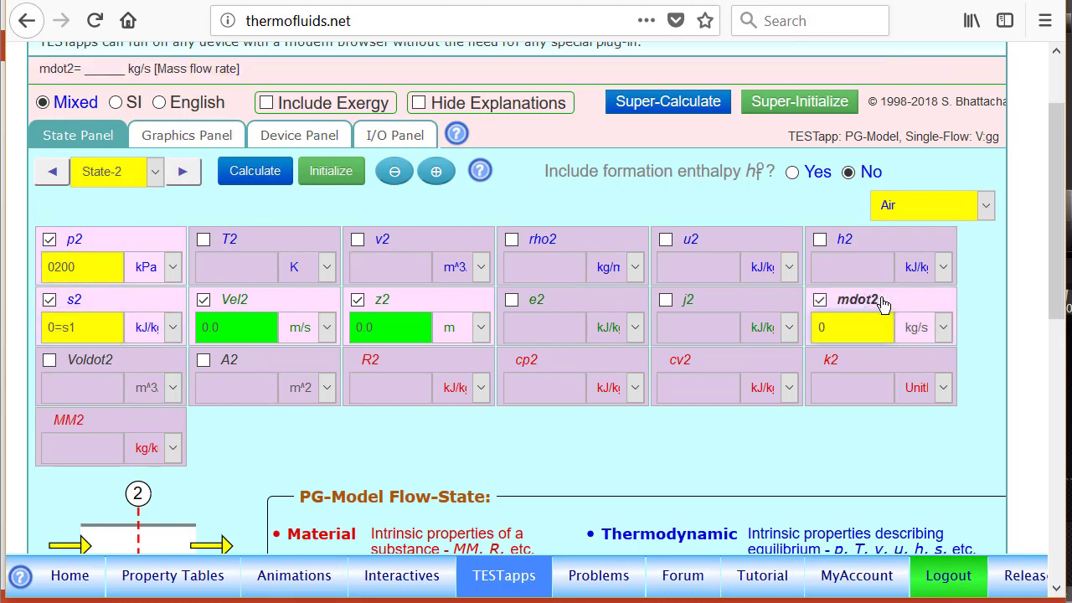
text(=md)
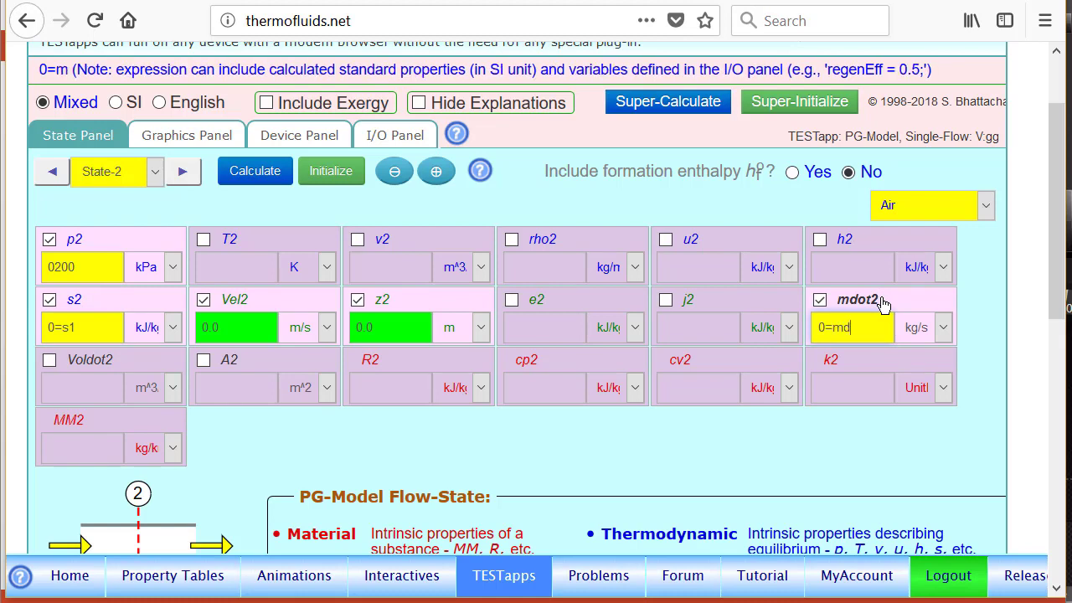
text(ot1)
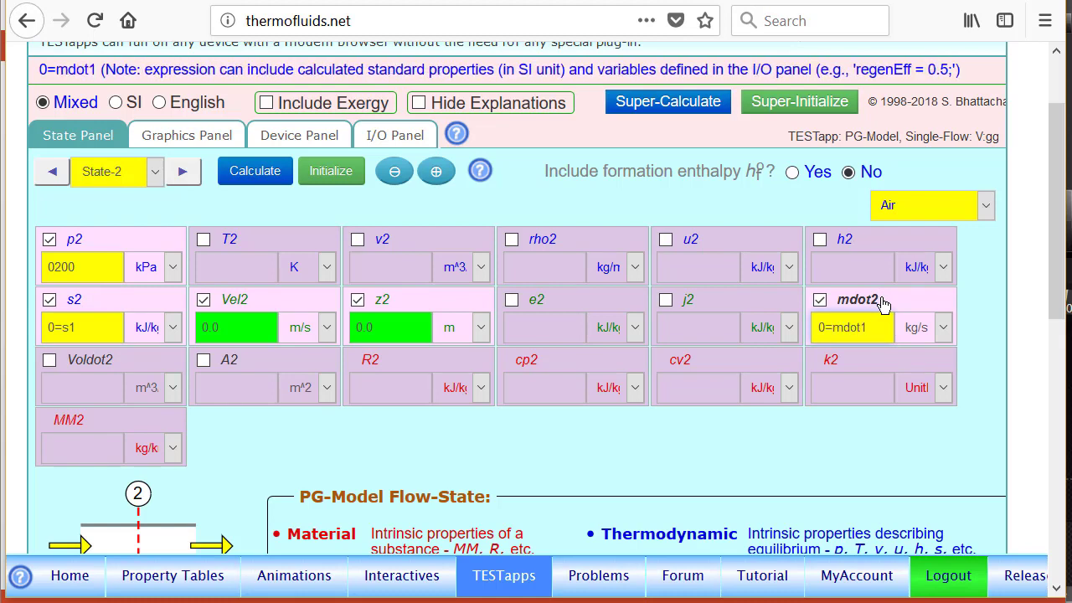
key(Return)
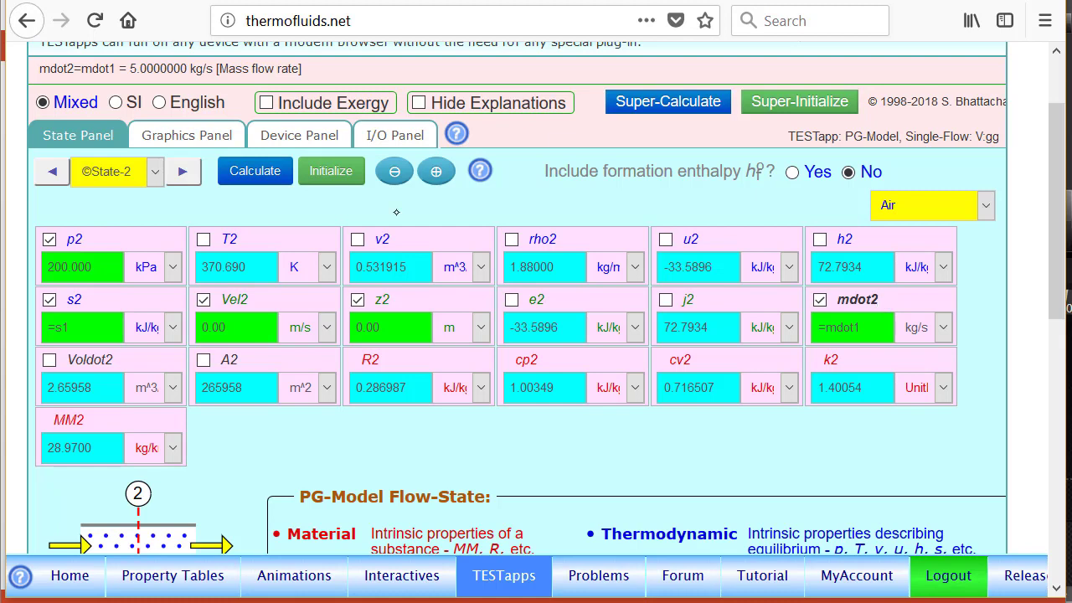
Step: Carry the State-2 inputs over to State-3 and remove entropy s3 from its known properties
click(435, 172)
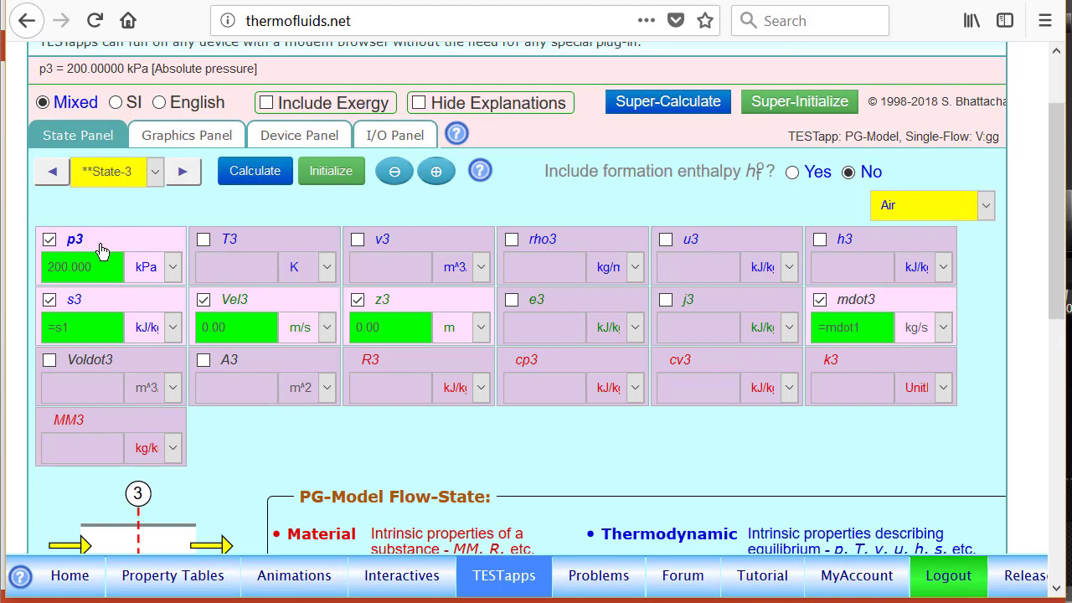
click(102, 303)
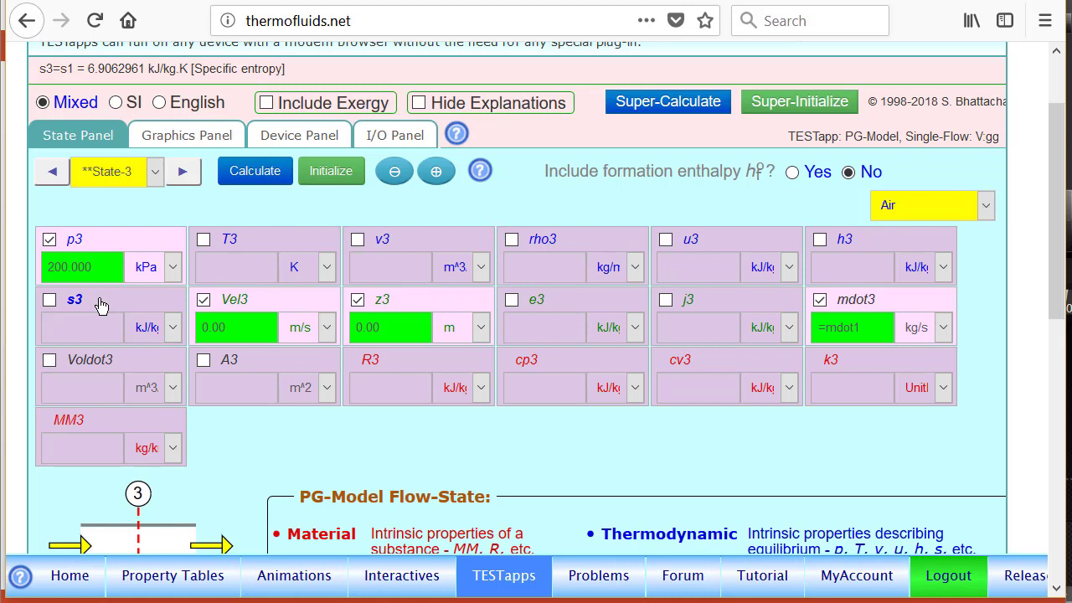
Step: Clear the I/O input area, then define and evaluate the variable "Texit = 220+273;" there
click(397, 136)
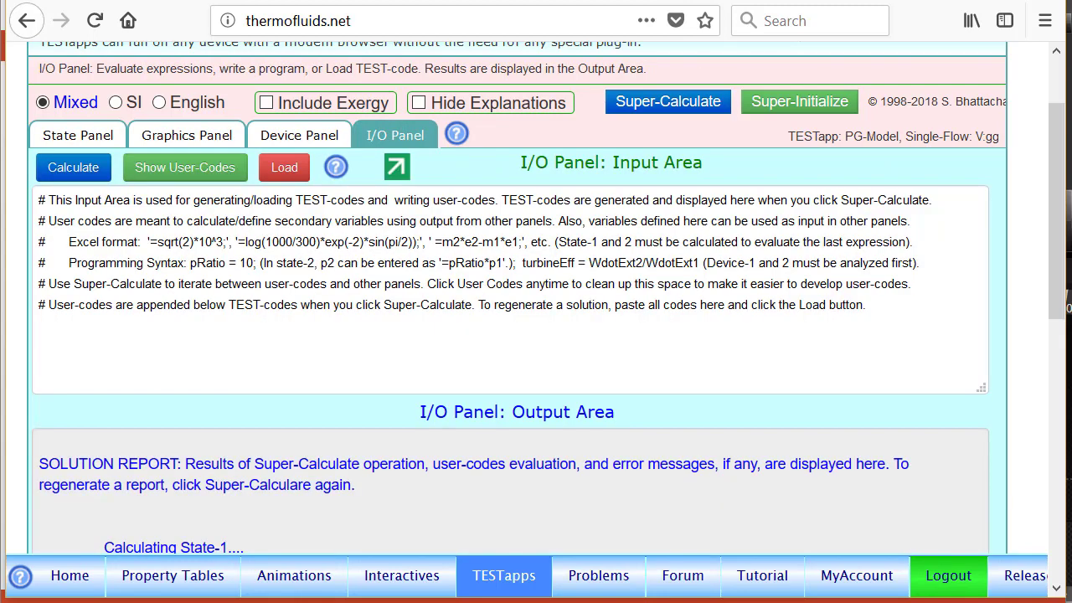
click(185, 169)
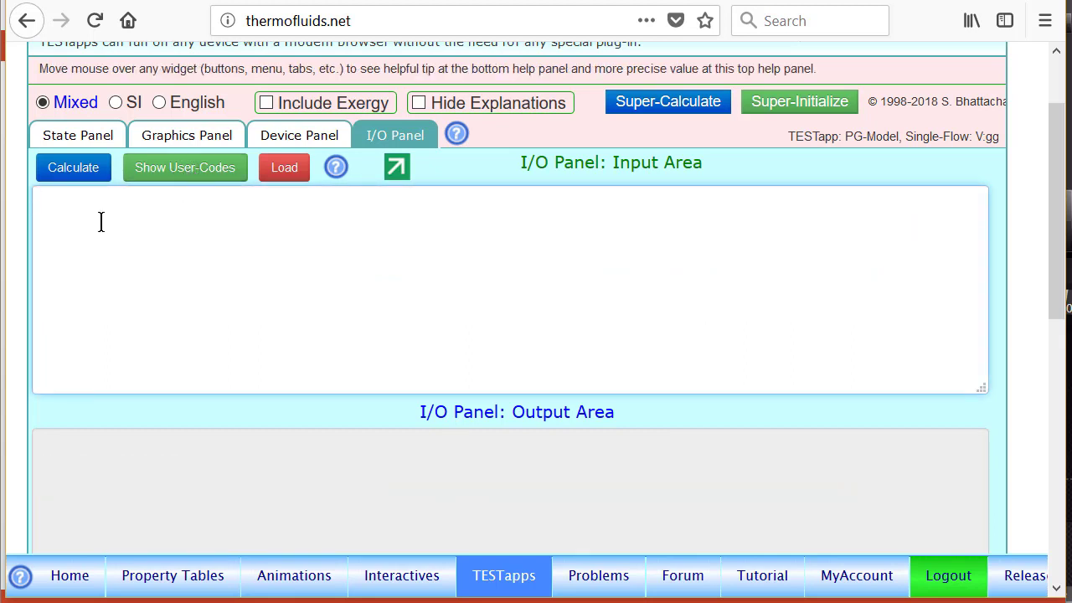
text(Texit = 220+273;)
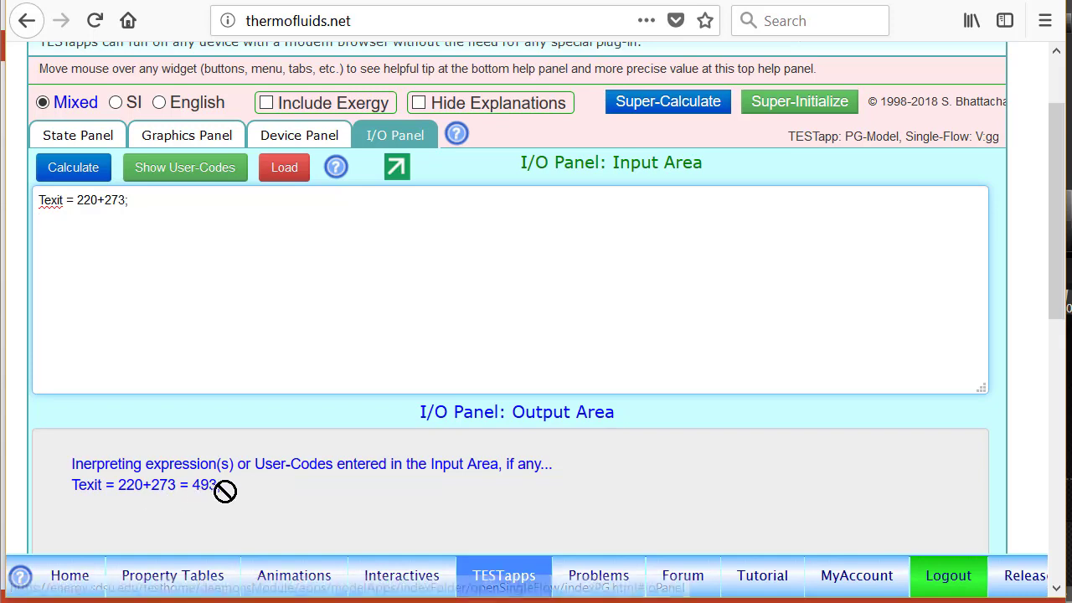
Step: Set State-3 temperature T3 to the expression =Texit in K and calculate the state
click(79, 134)
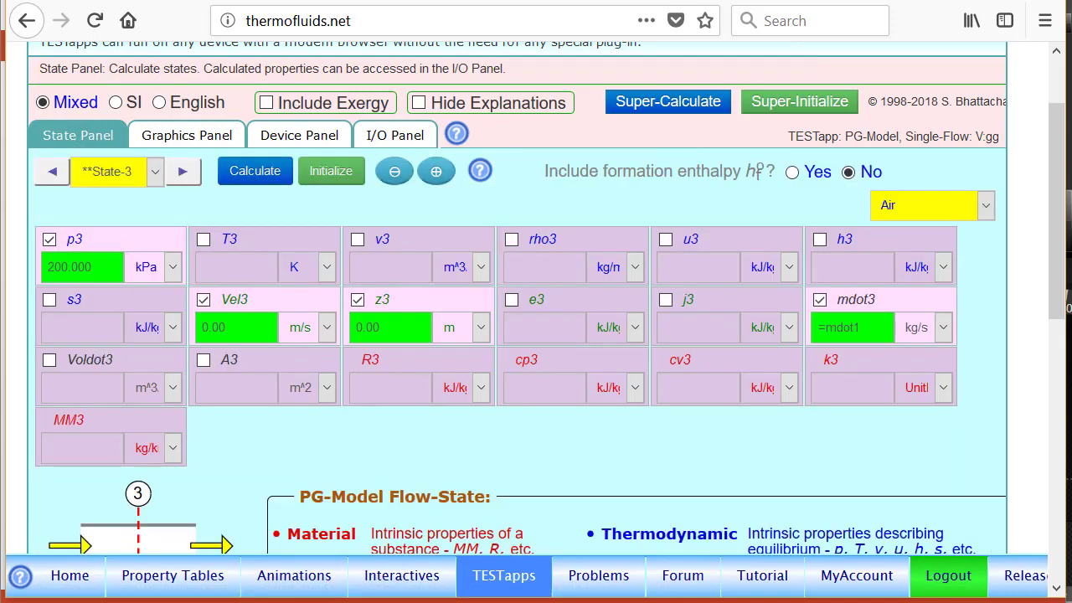
click(259, 239)
key(BackSpace)
key(BackSpace)
key(BackSpace)
key(BackSpace)
key(BackSpace)
key(BackSpace)
key(BackSpace)
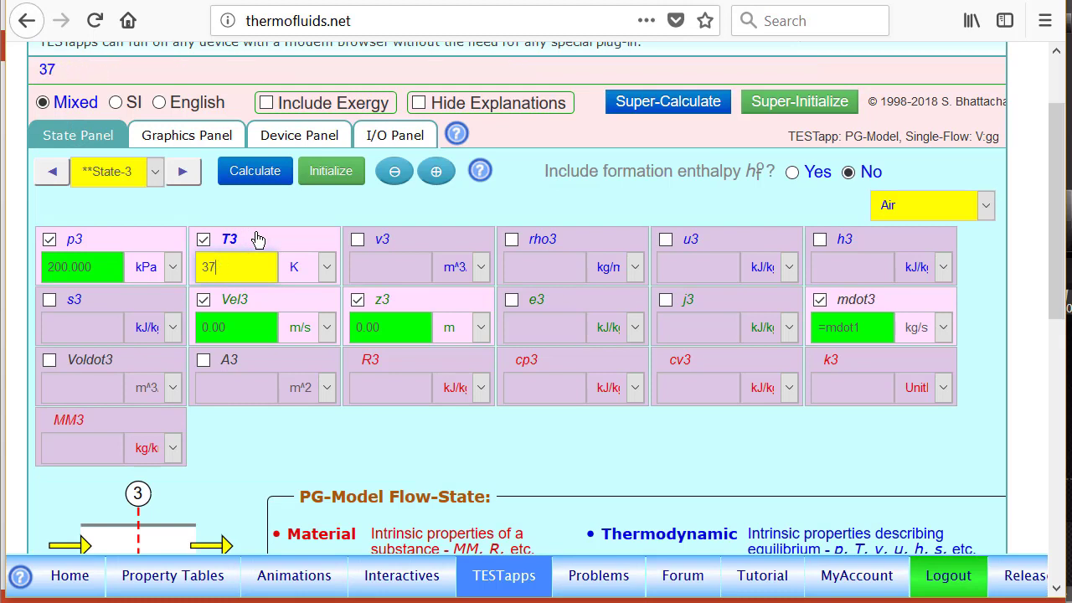
text(=)
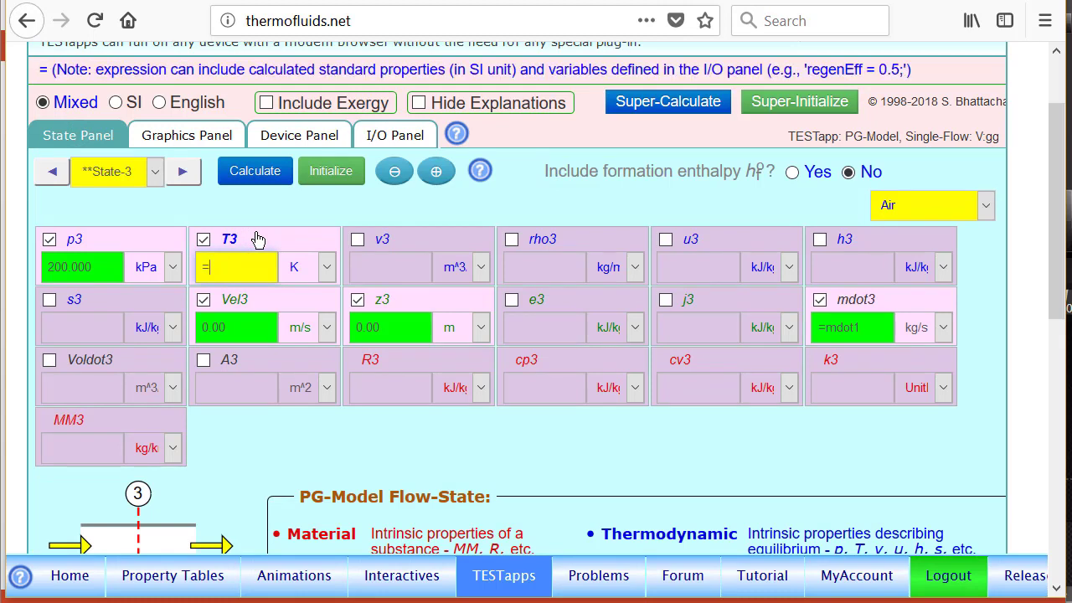
text(Texit)
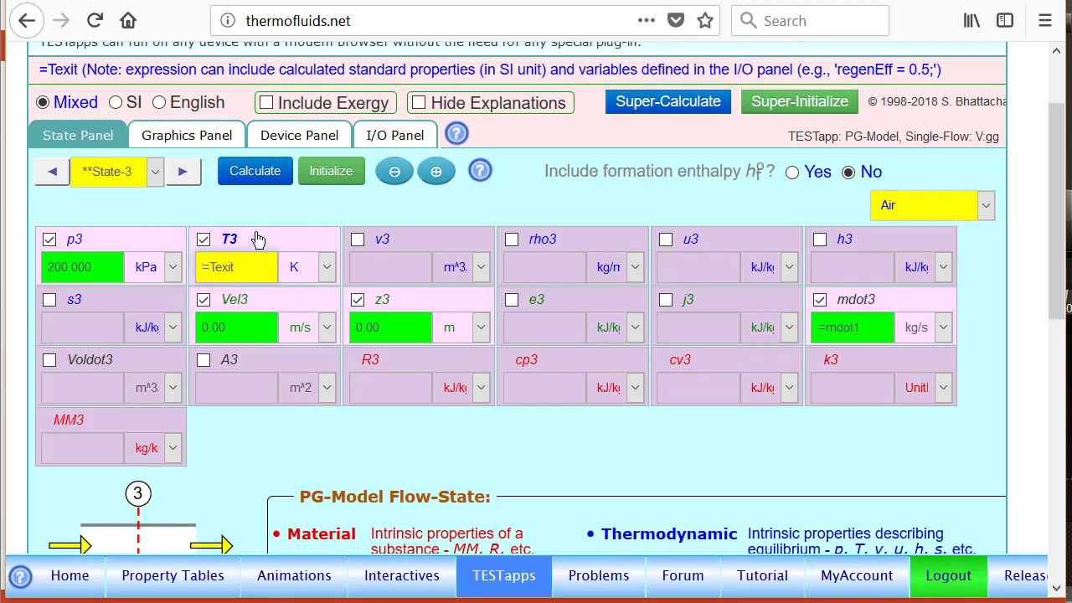
key(Return)
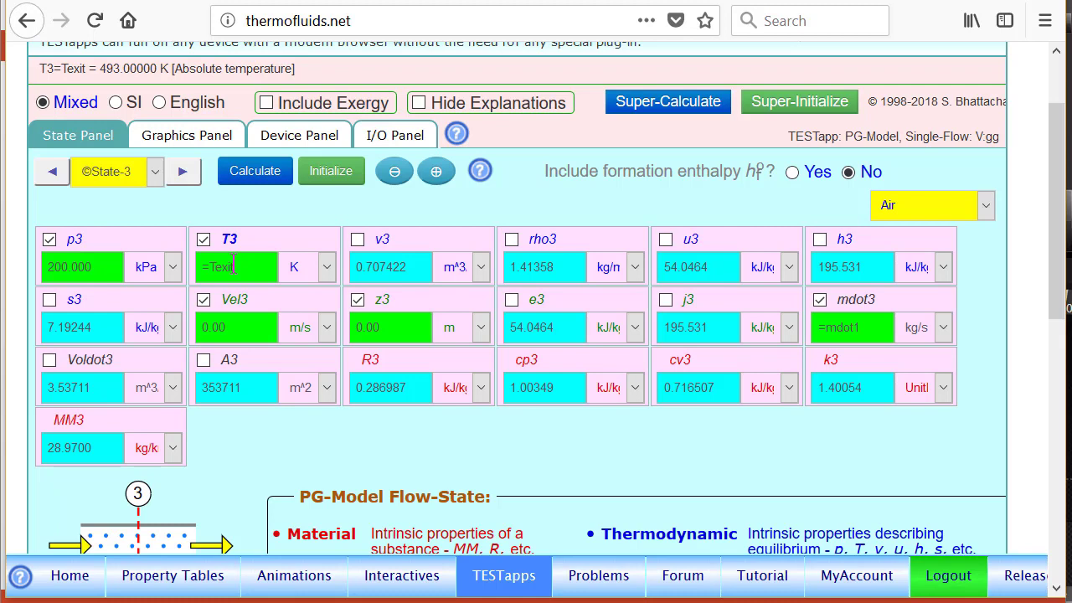
Step: Examine the positions of the three calculated states on the T-s diagram for air
click(206, 135)
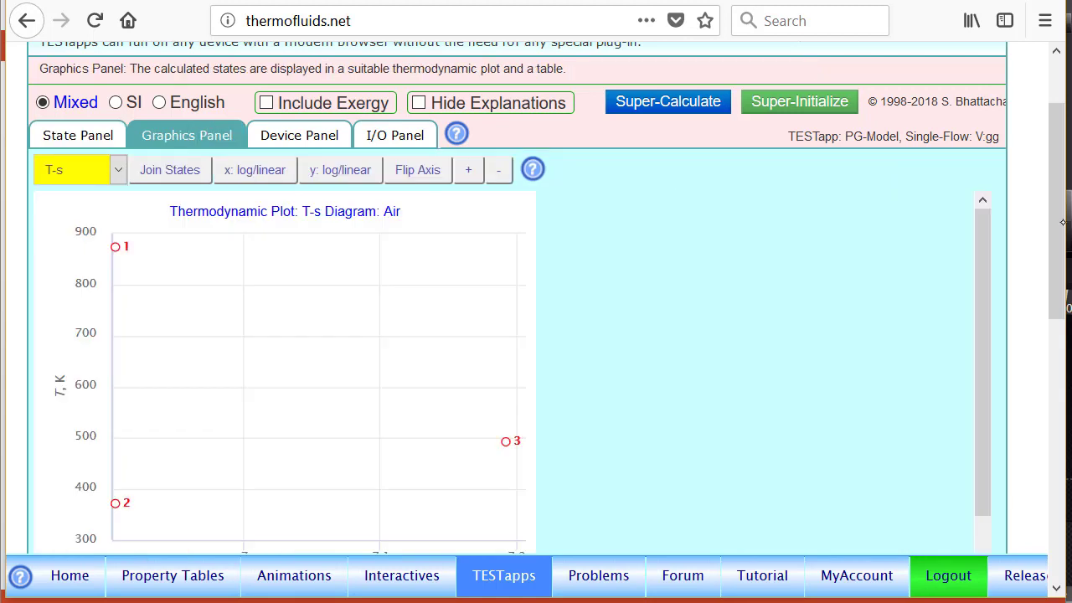
scroll(1062, 268, down, 2)
mouse_move(116, 409)
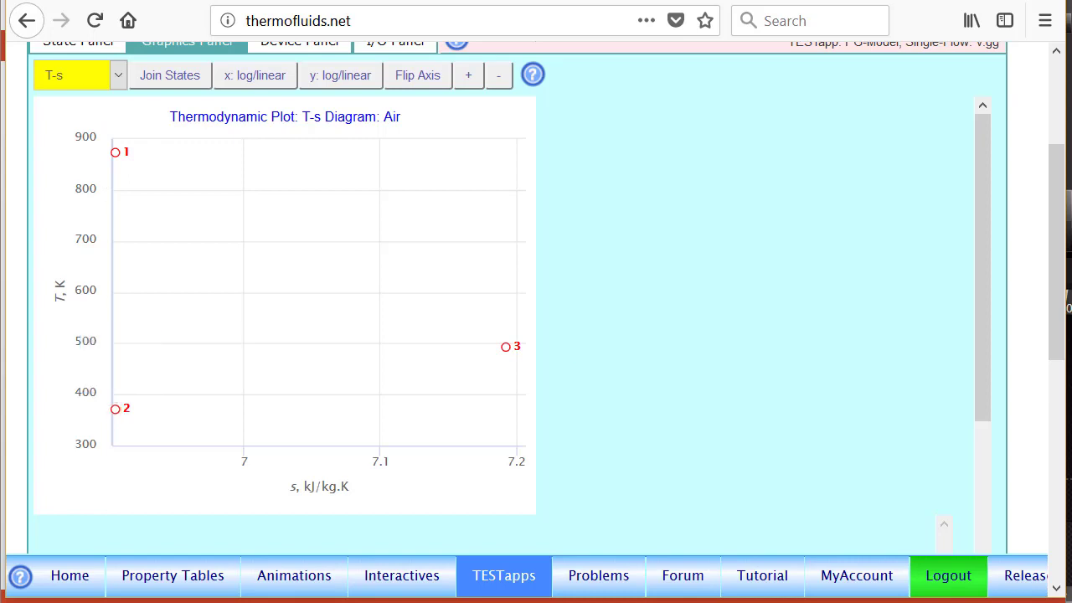
mouse_move(515, 347)
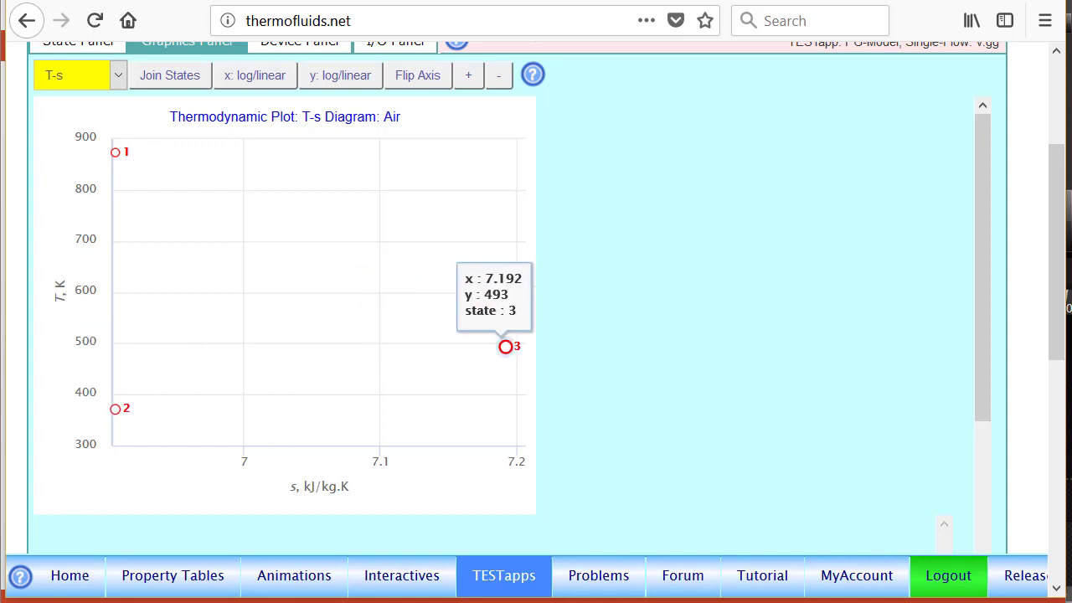
scroll(1038, 129, up, 3)
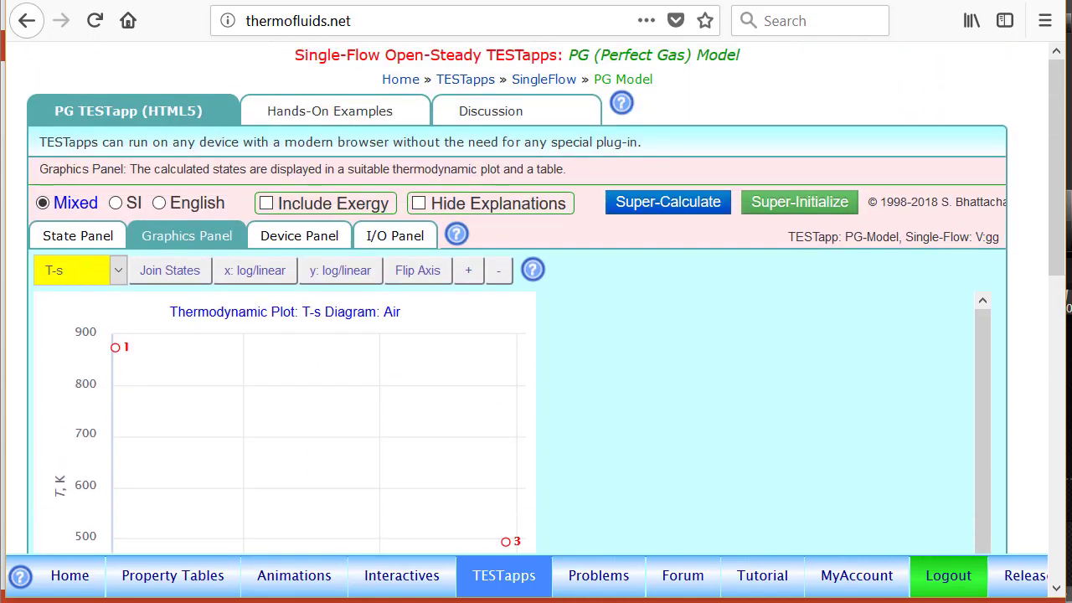
Step: Assign State-1 as the inlet and State-2 as the exit of Device-1
click(316, 241)
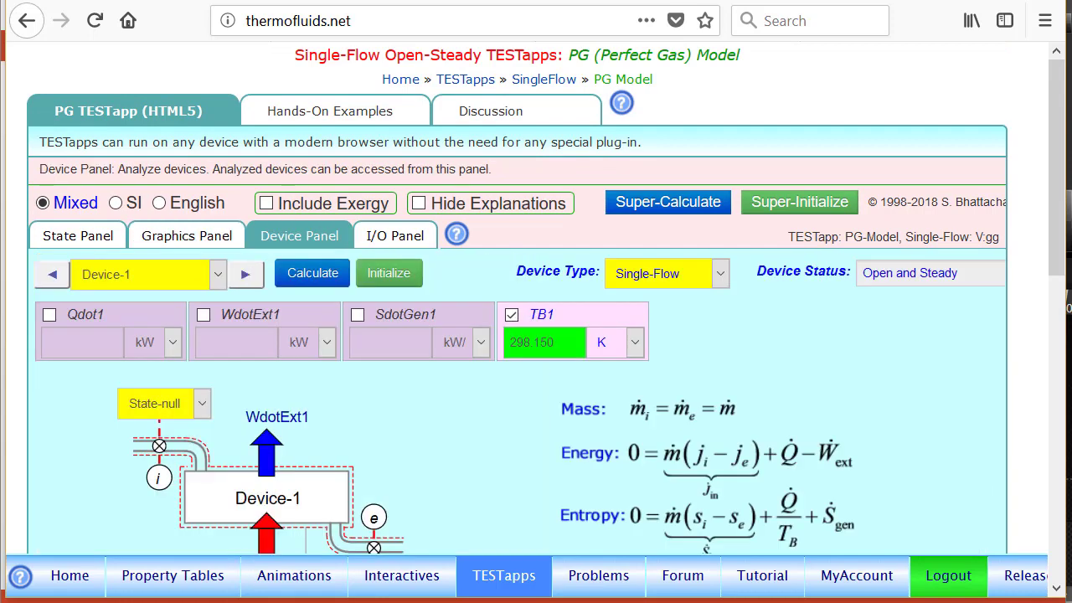
scroll(1044, 207, down, 1)
scroll(1055, 240, down, 1)
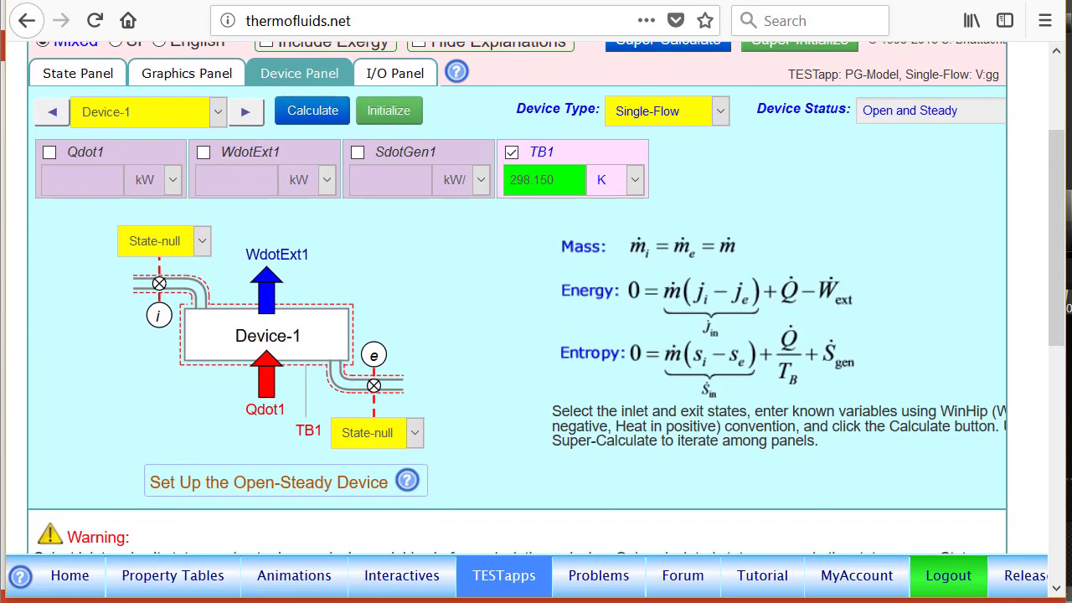
click(201, 242)
click(160, 319)
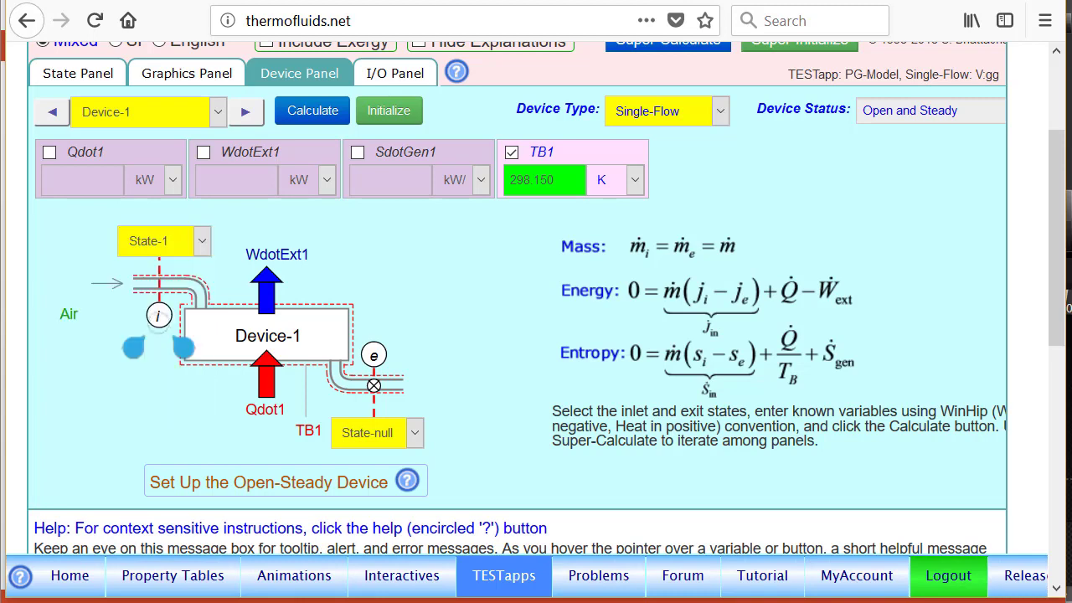
click(393, 444)
click(369, 357)
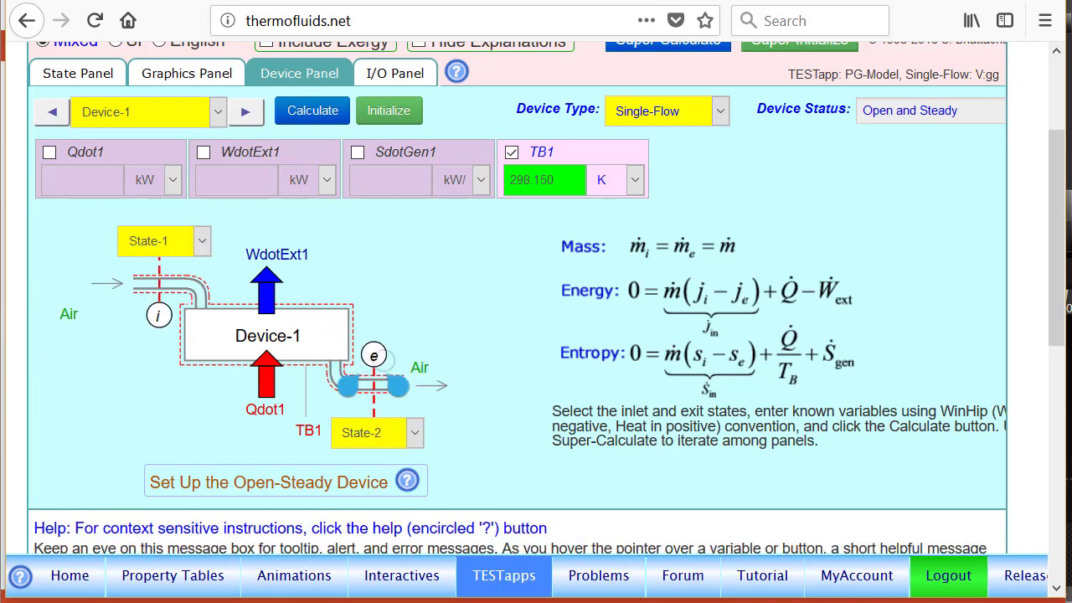
Step: Set the heat transfer rate Qdot1 of Device-1 to 0 kW, calculate the device and check its external work rate
click(107, 155)
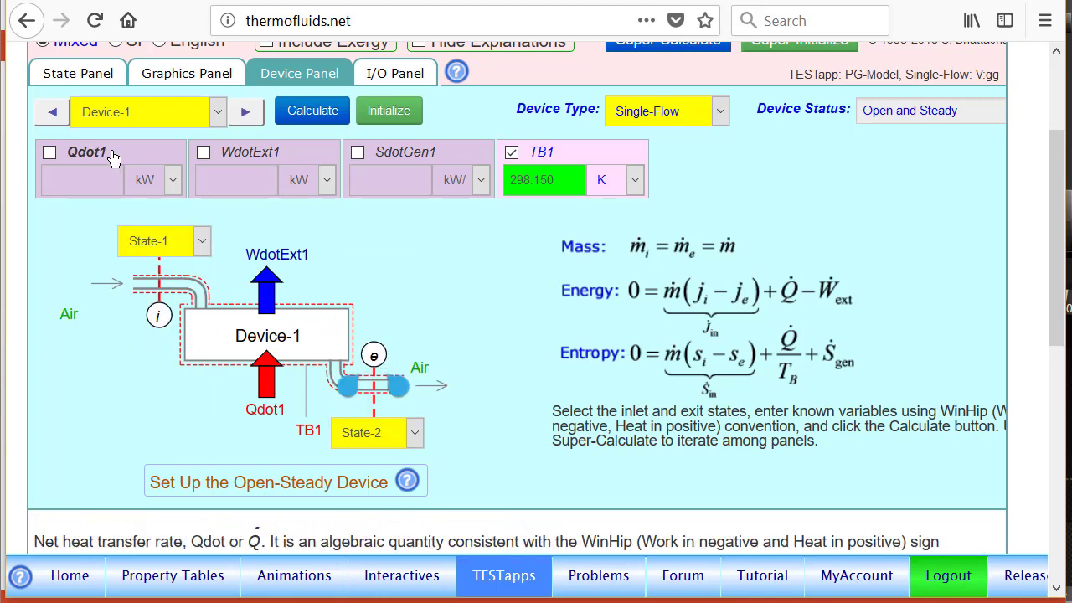
scroll(1061, 206, up, 1)
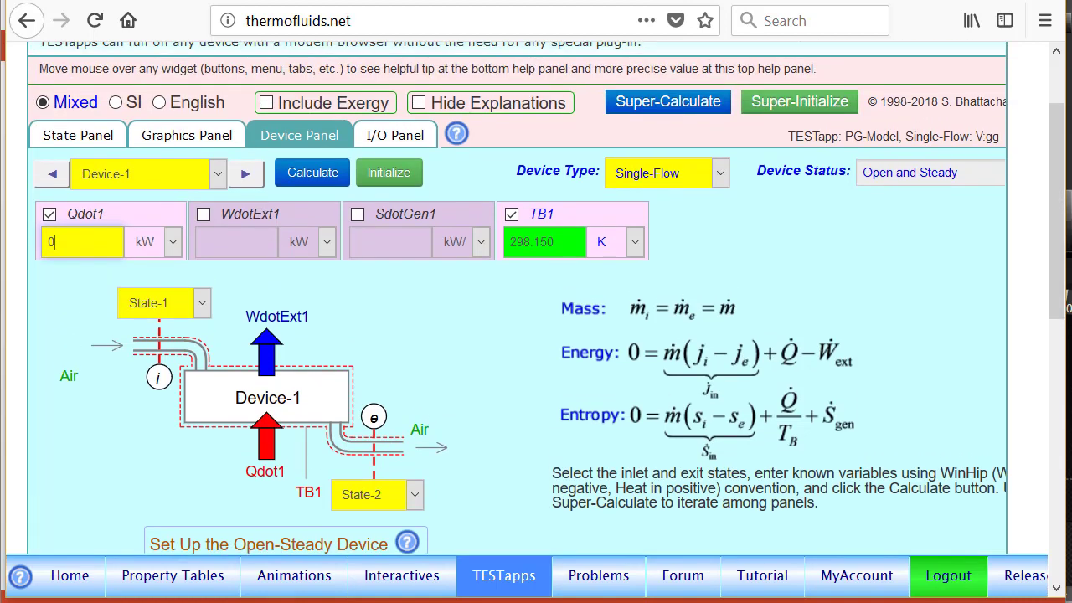
click(313, 176)
mouse_move(225, 243)
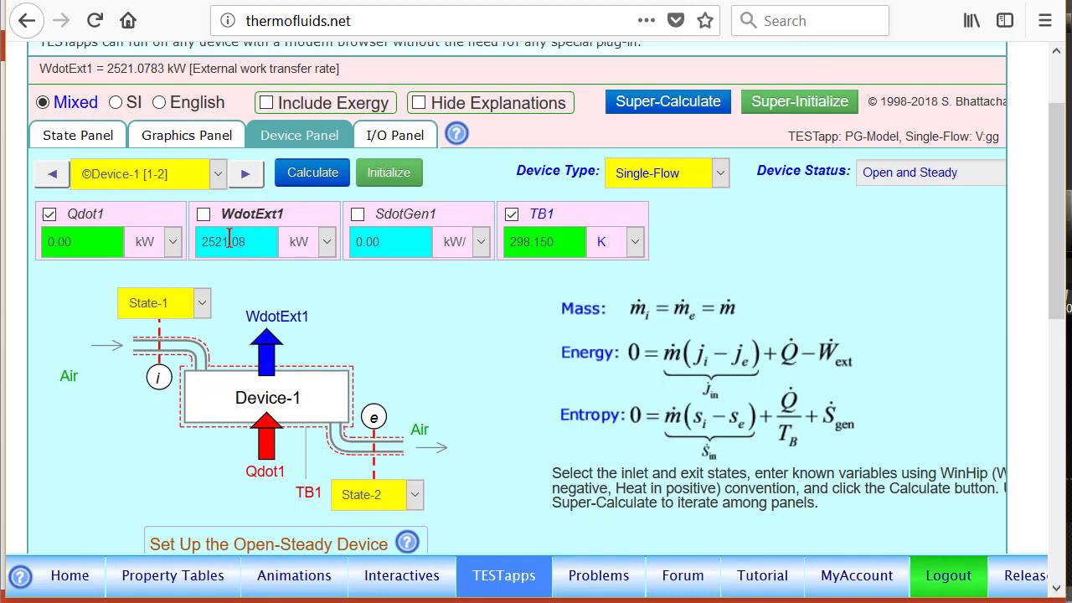
Step: Set up Device-2 with State-1 as inlet, State-3 as exit and Qdot2 of 0 kW, and calculate it
click(245, 175)
click(191, 304)
click(159, 378)
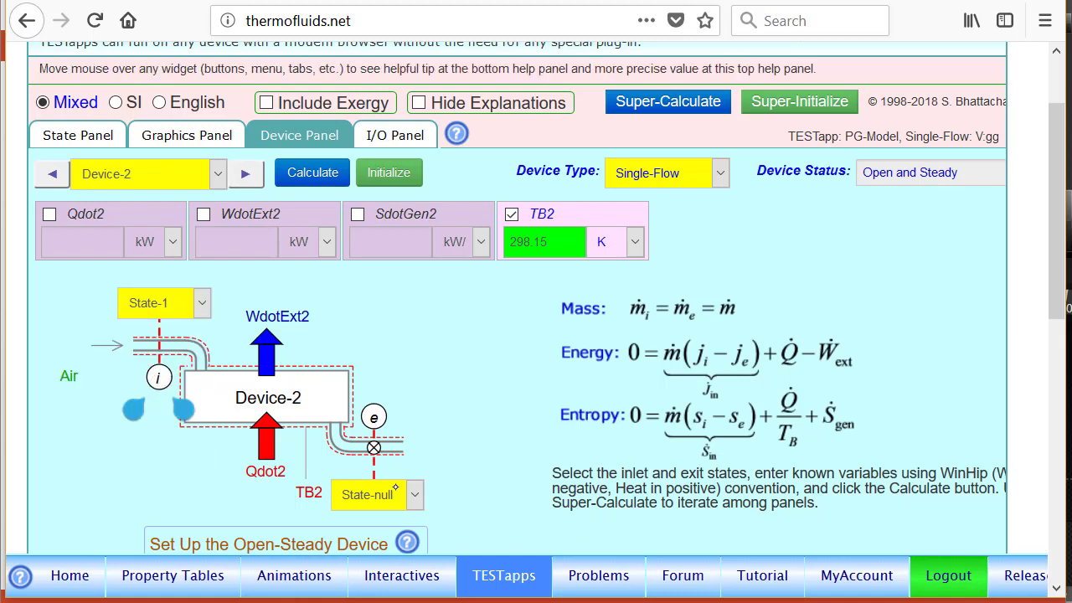
click(395, 487)
click(380, 456)
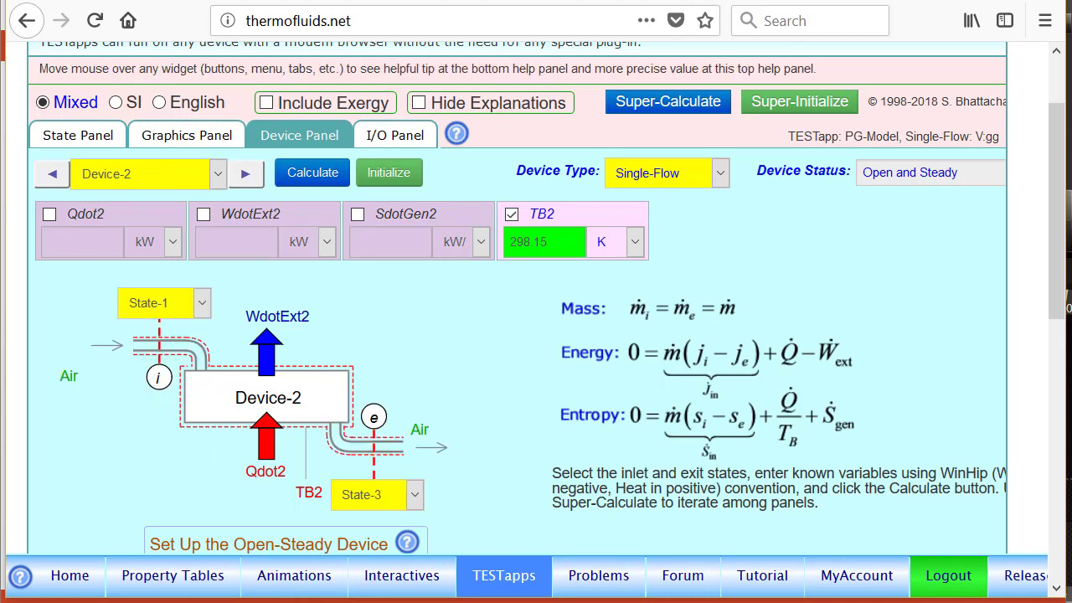
click(102, 220)
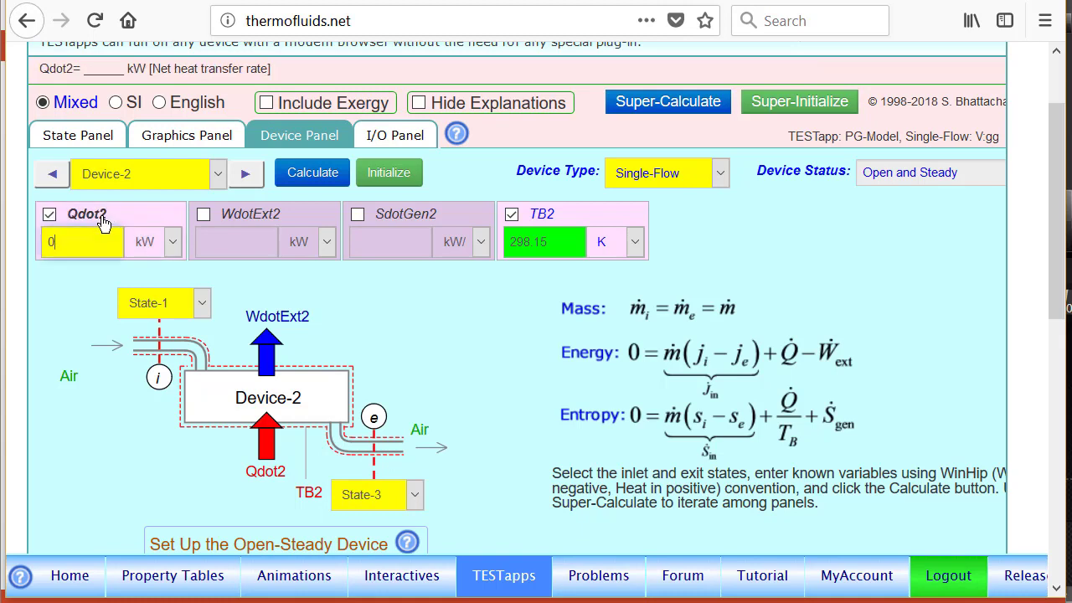
click(310, 177)
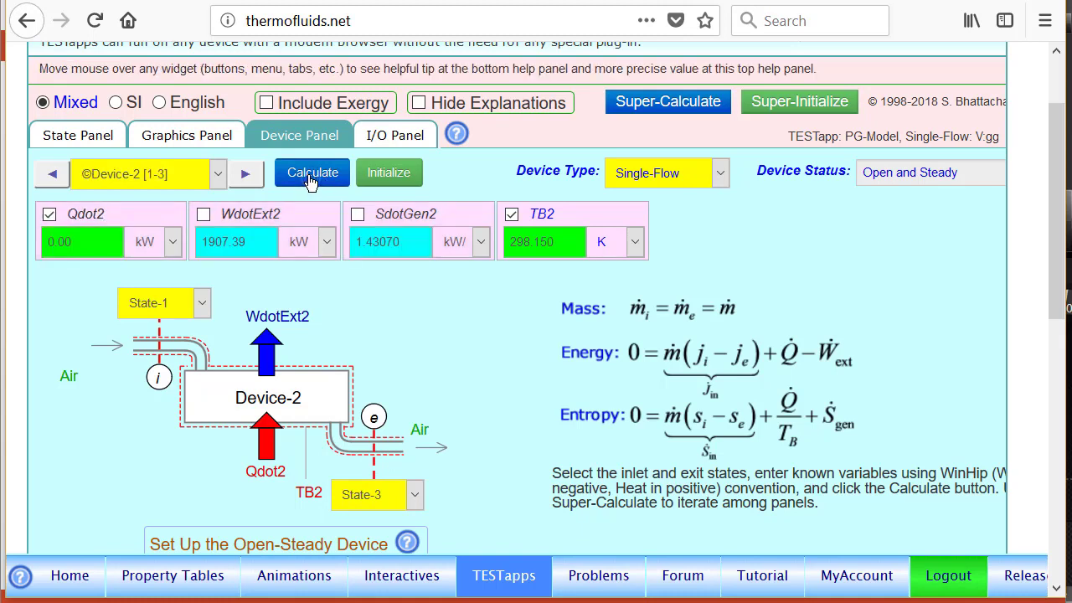
Step: Add the user code "etaT = WdotExt2/WdotExt1;" below the Texit definition in the I/O input area and evaluate it
click(395, 137)
click(151, 200)
key(Return)
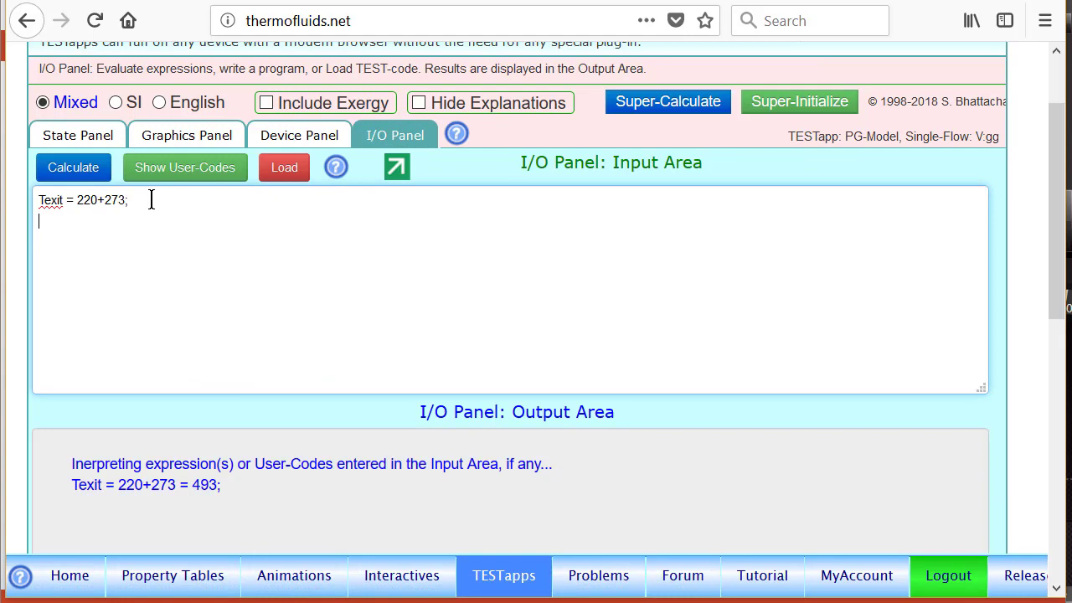
text(etaT = Wdot)
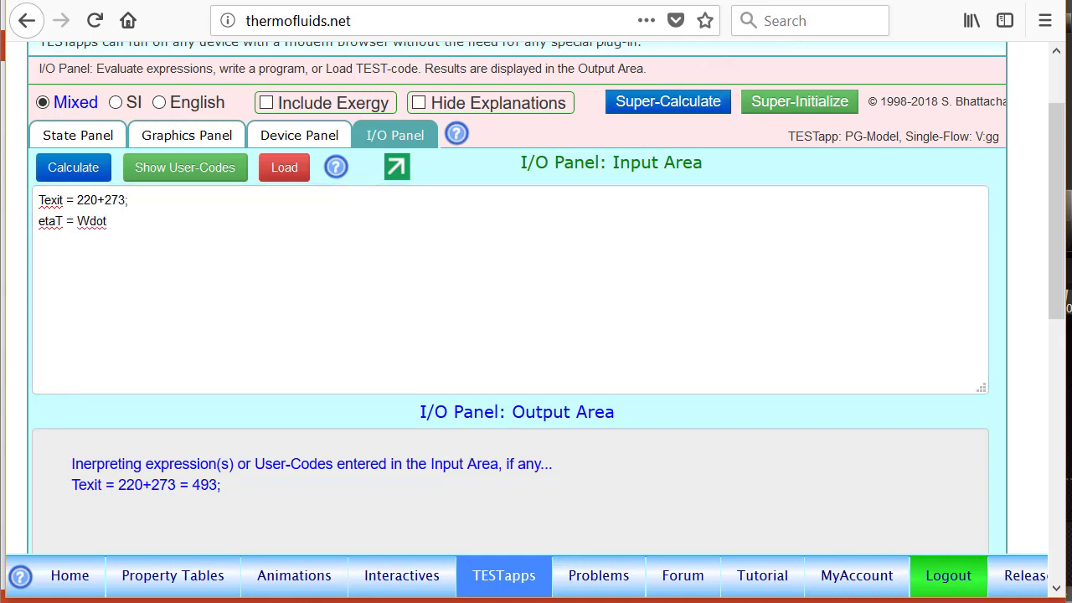
click(116, 221)
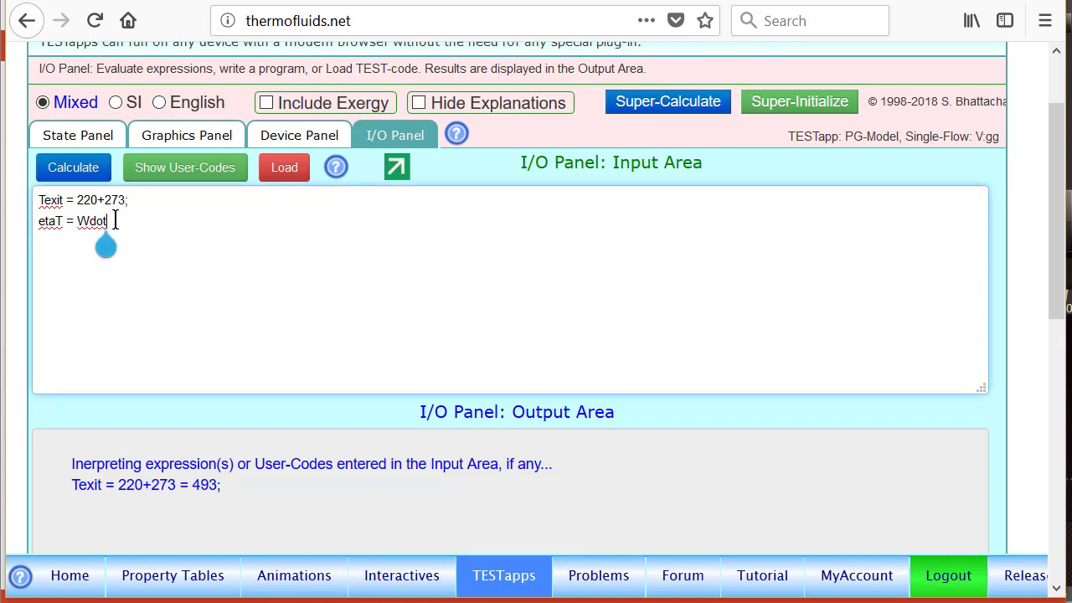
text(Ext2/WdotExt1;)
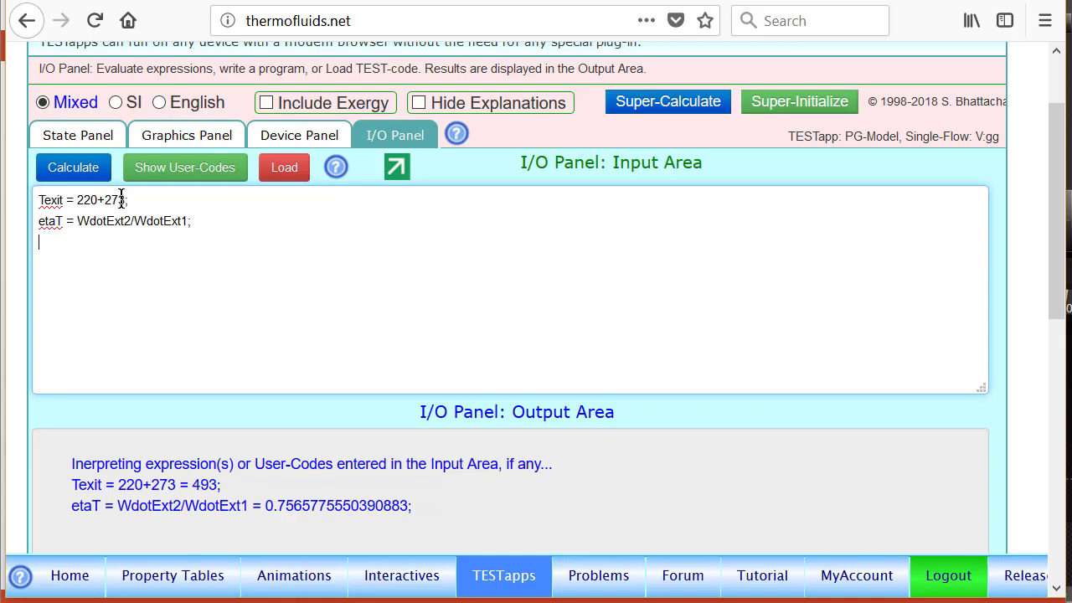
Step: Change the Texit definition to "Texit = 250+273;" and evaluate the user codes
click(91, 194)
key(BackSpace)
text(5)
click(73, 170)
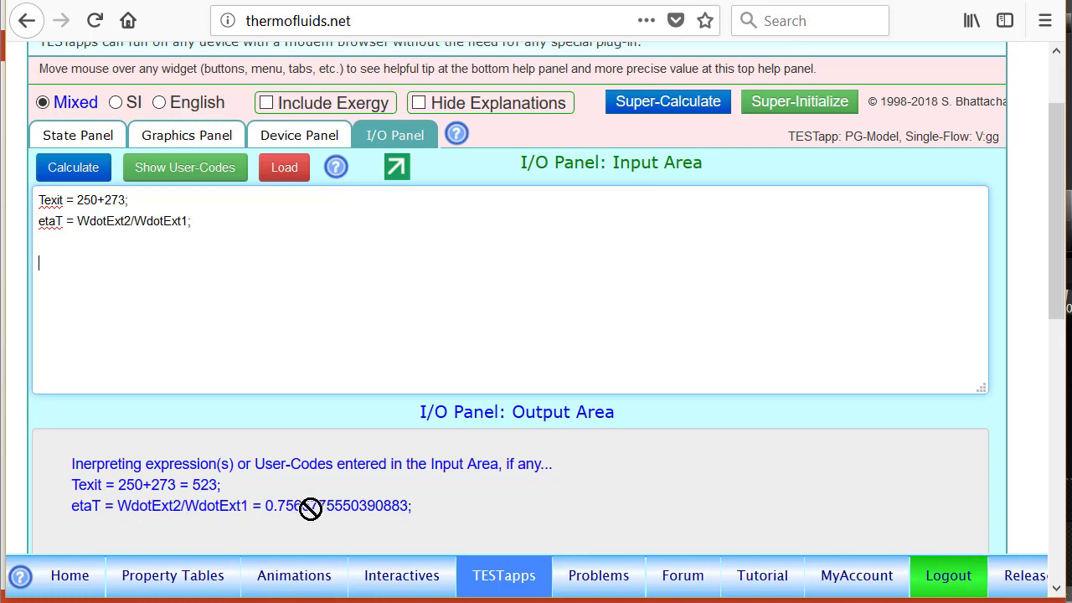
Step: Super-Calculate all states and devices with the 250+273 exit temperature, and review the Device-2 and etaT results in the detailed output
click(673, 106)
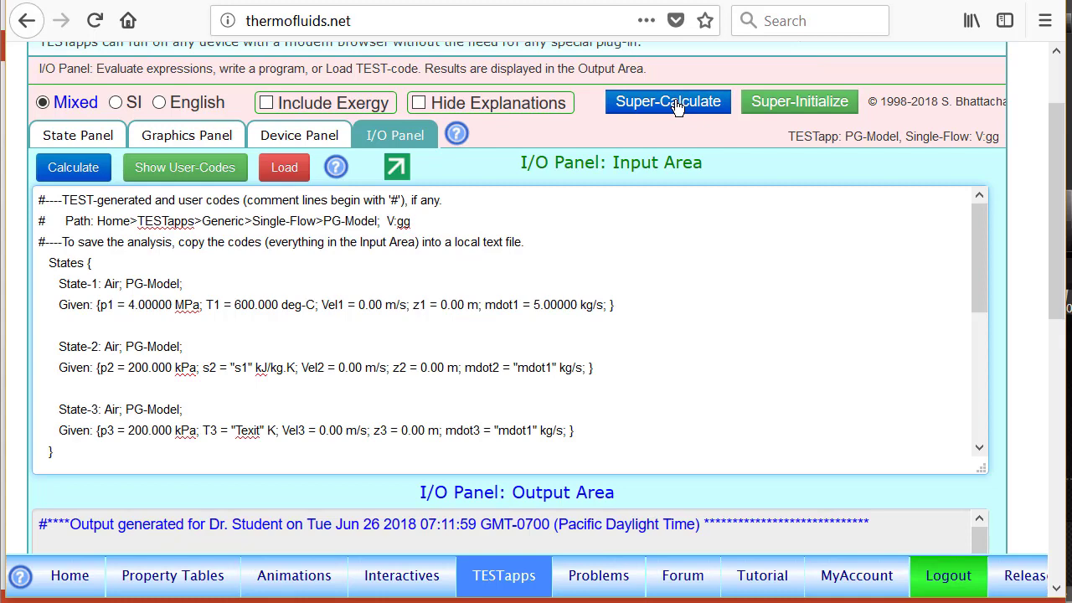
scroll(1058, 294, down, 4)
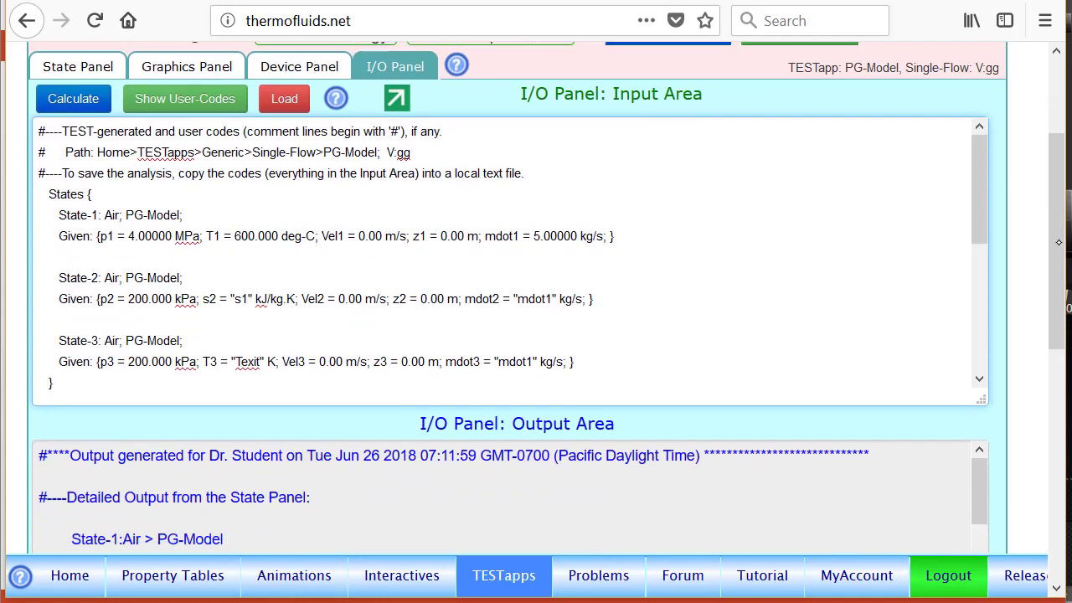
scroll(1058, 294, down, 2)
scroll(969, 251, down, 5)
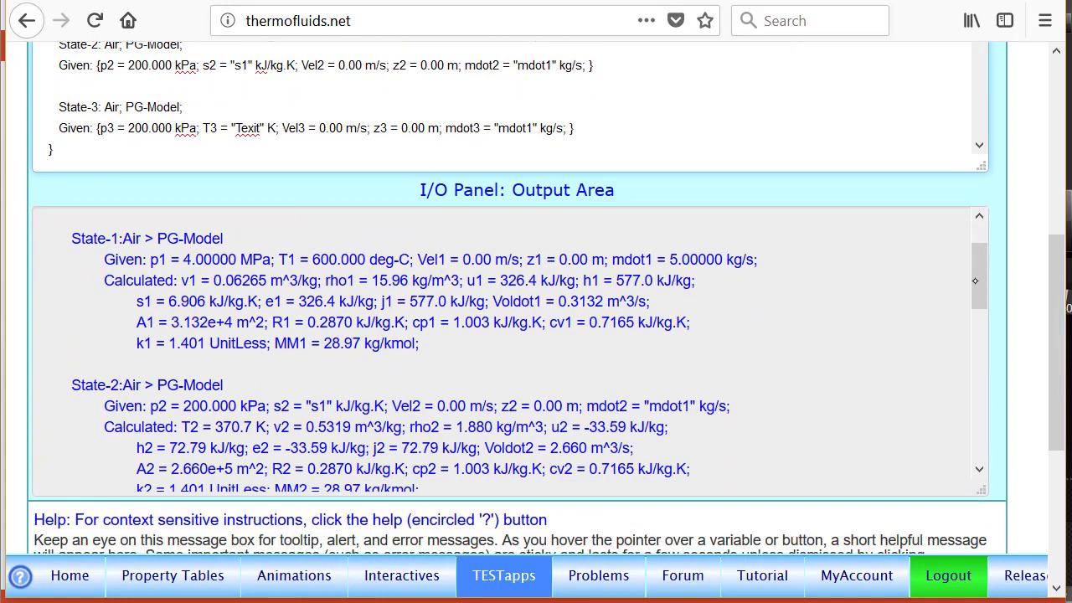
scroll(968, 336, down, 8)
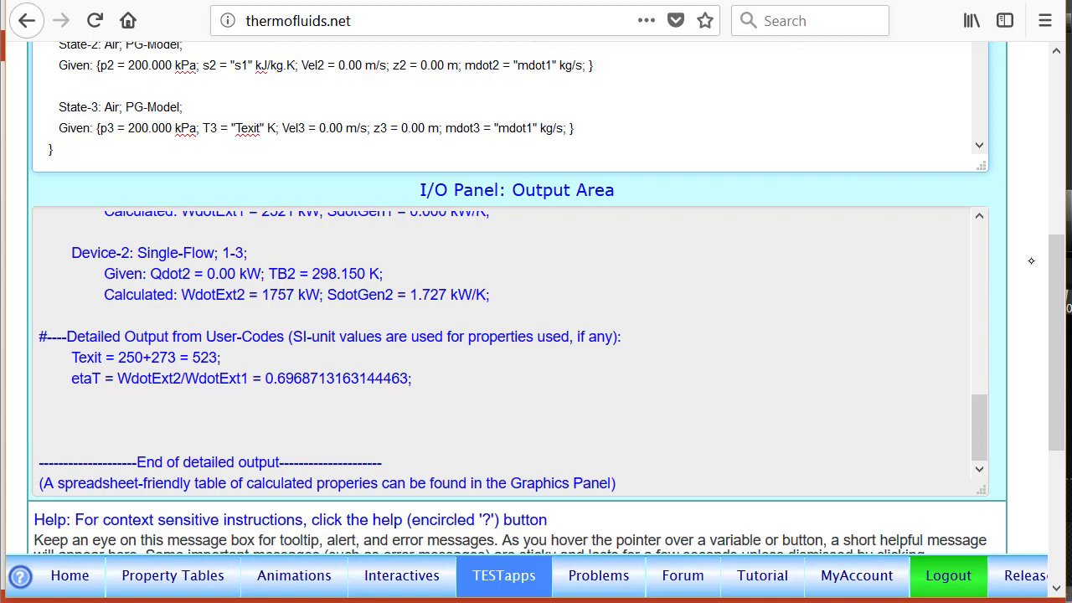
Step: Show only the user codes, set Texit back to 220+273 and evaluate them
drag(1055, 264, 1047, 80)
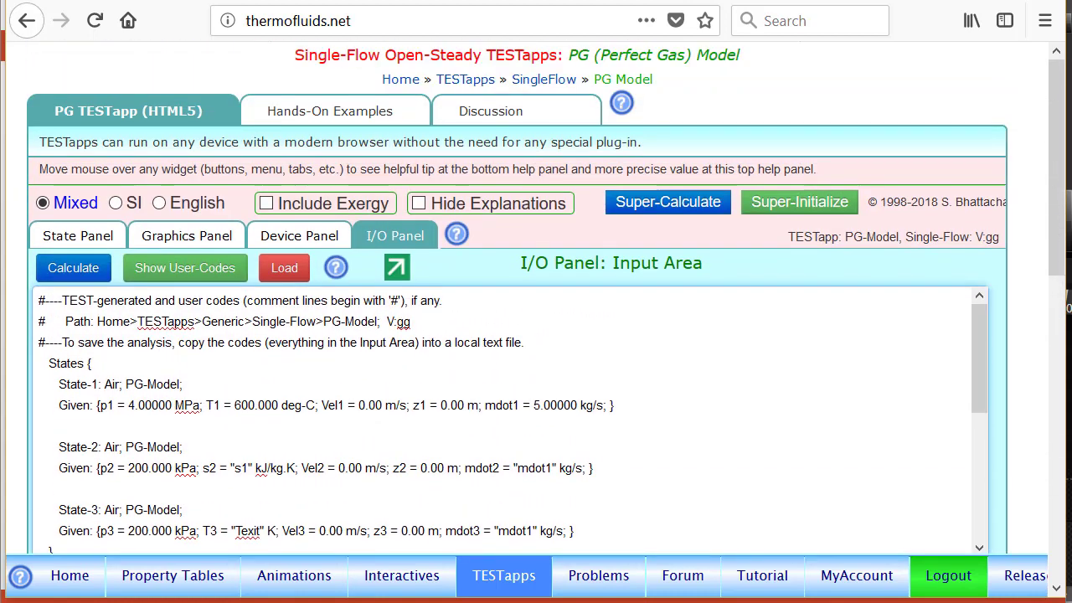
click(189, 268)
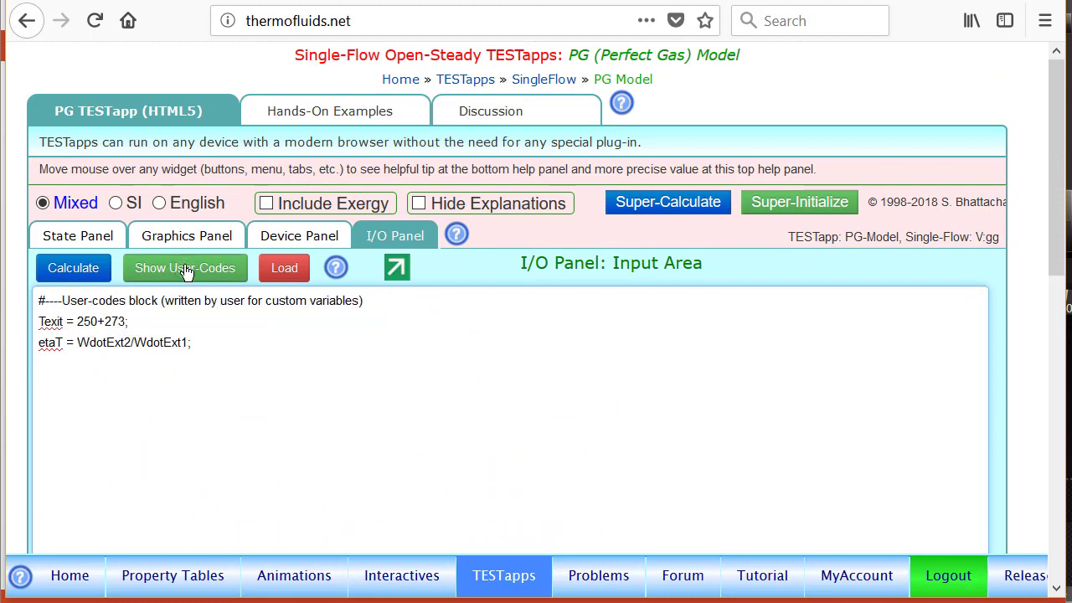
click(100, 321)
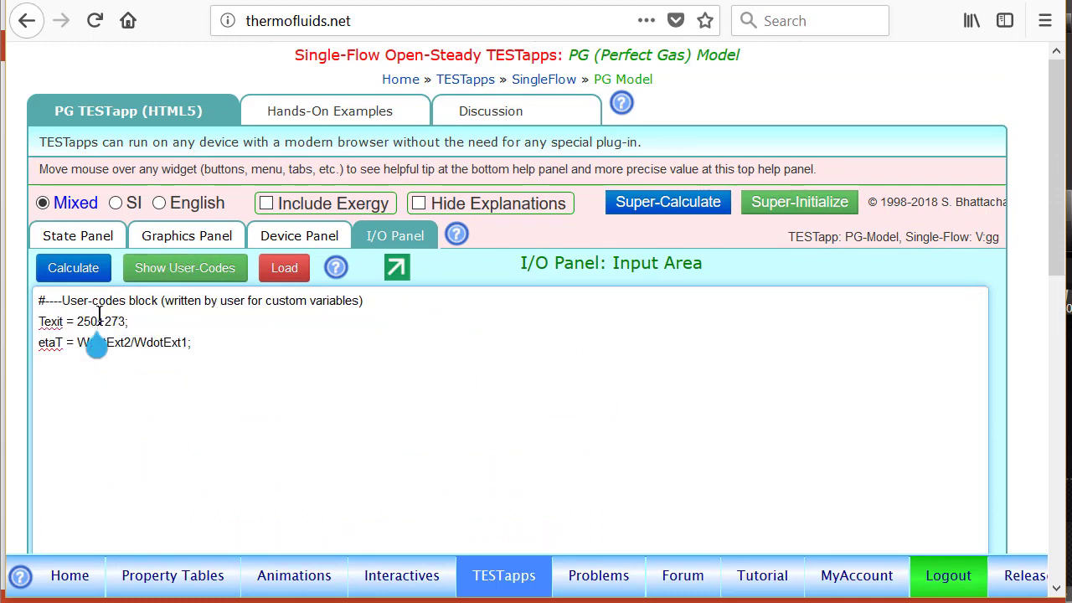
key(BackSpace)
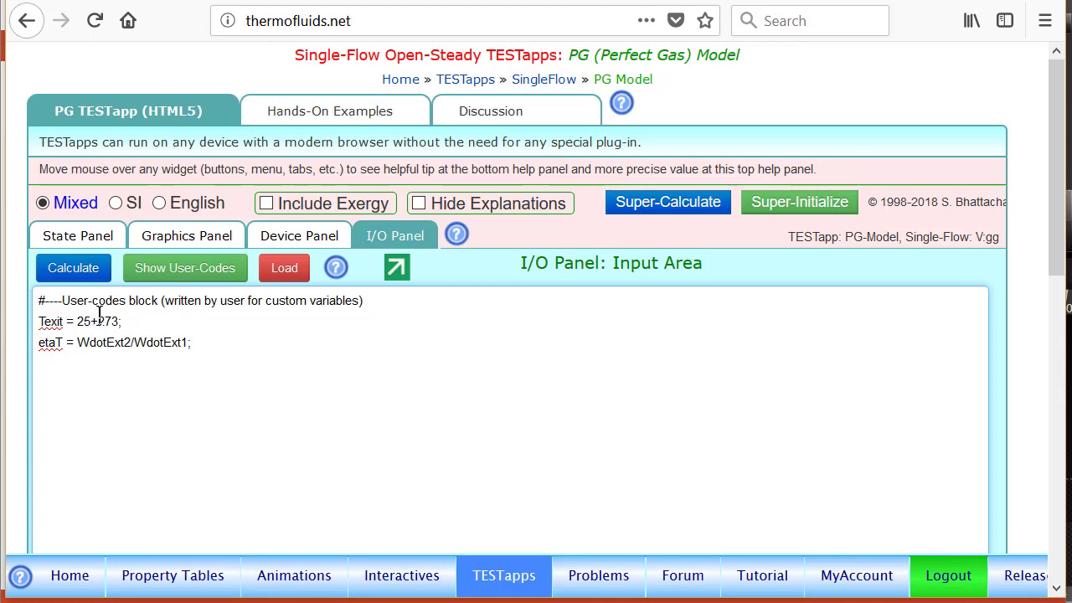
key(BackSpace)
text(220)
click(73, 273)
drag(1056, 218, 1066, 308)
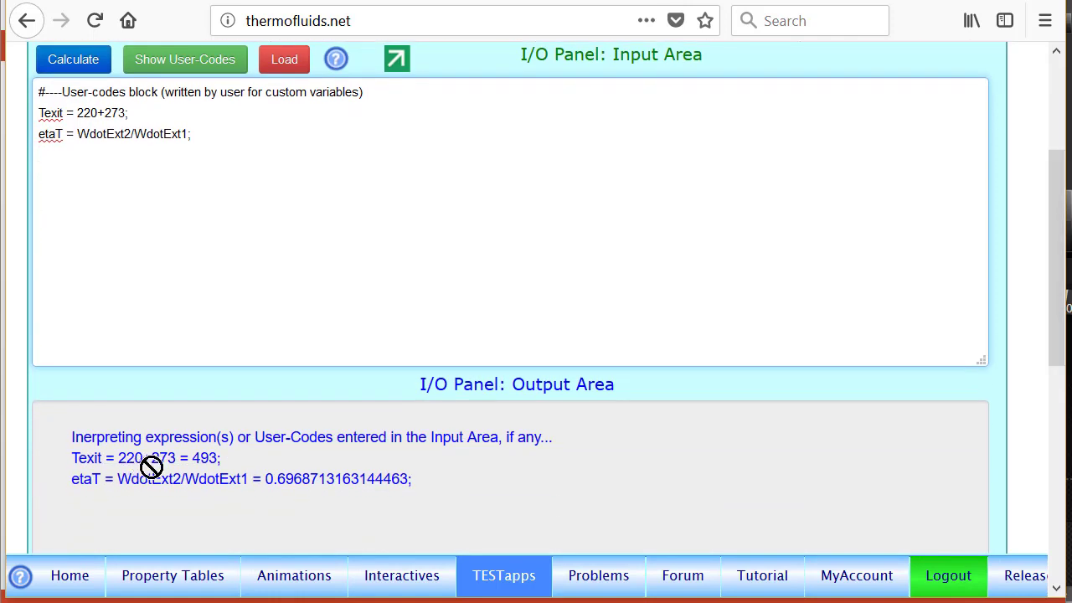
Step: Super-Calculate the whole solution with Texit at 220+273 and check etaT in the detailed output
drag(1056, 213, 1056, 152)
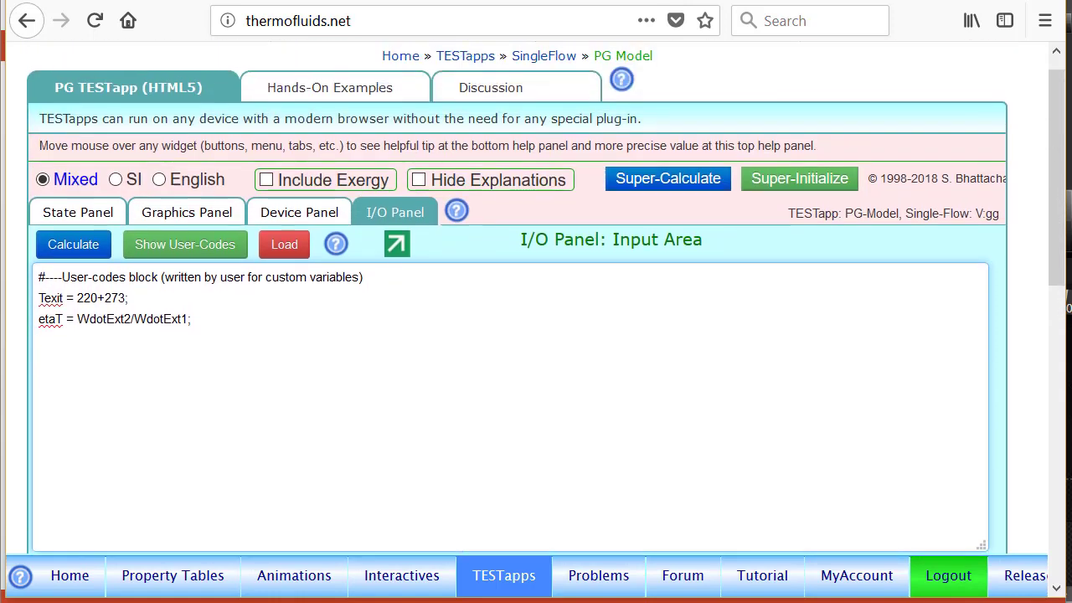
click(674, 182)
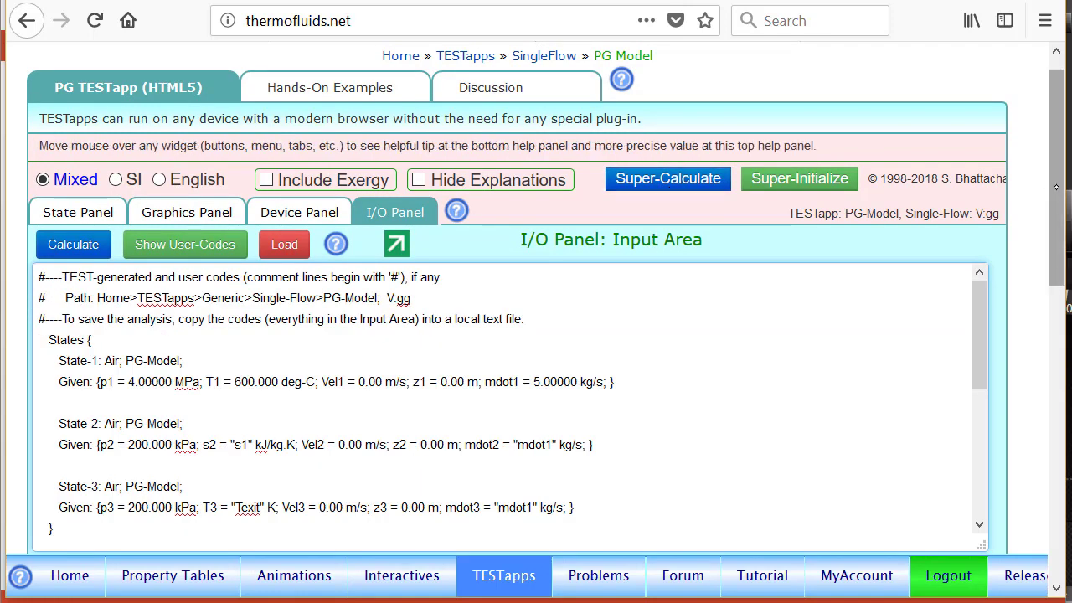
drag(1058, 187, 1062, 425)
scroll(980, 369, down, 12)
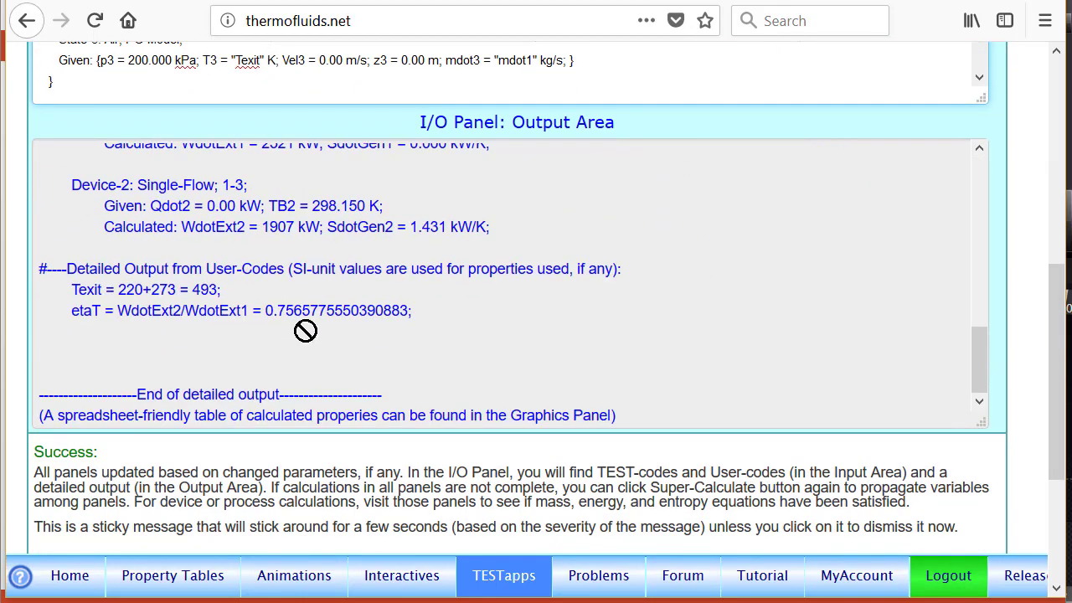
Step: Select all the generated TEST-codes and user codes in the I/O input area
drag(1058, 312, 1054, 94)
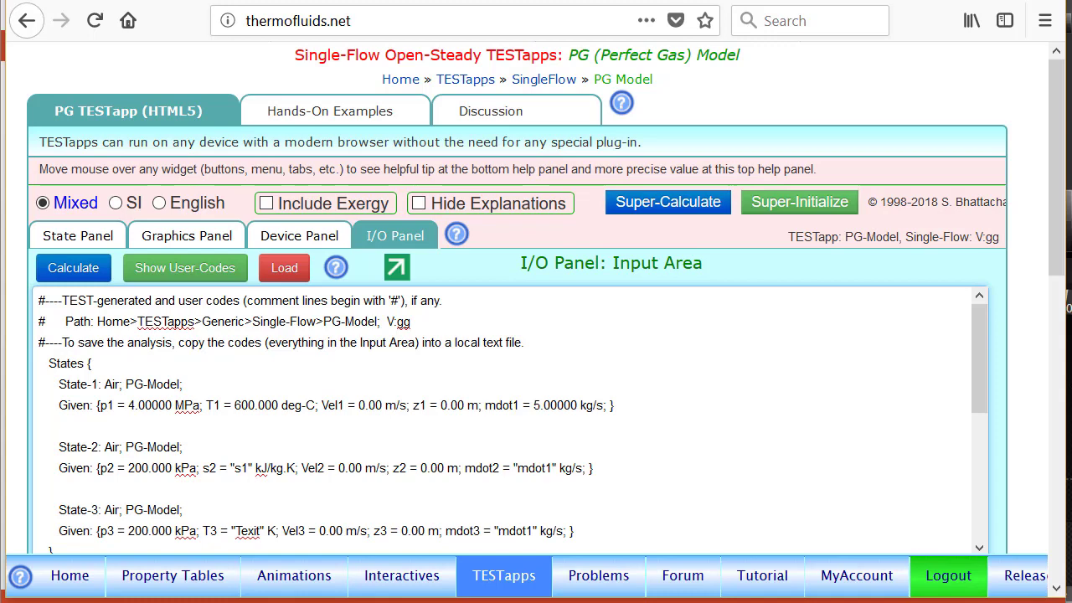
click(224, 431)
key(ctrl+a)
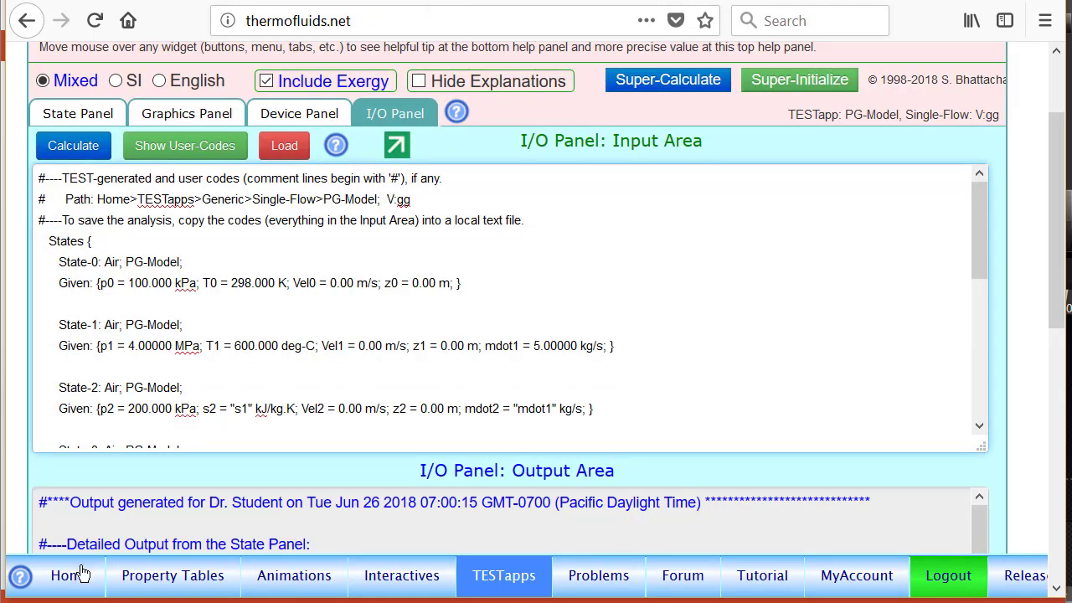
Step: Open the IG-model TESTapp for a single-flow open-steady device from the TESTapps map
click(82, 573)
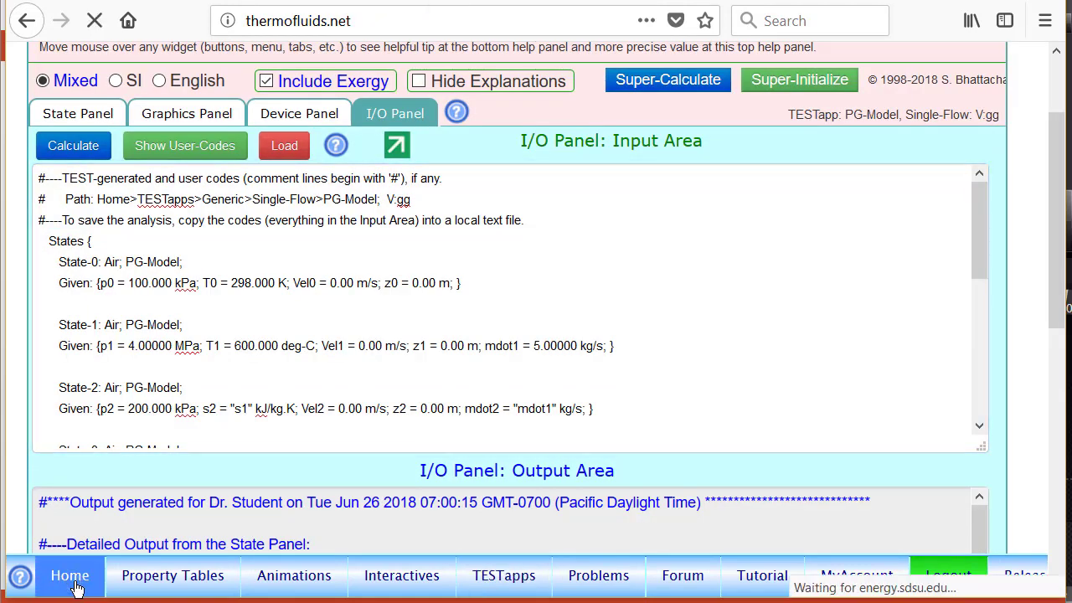
click(511, 588)
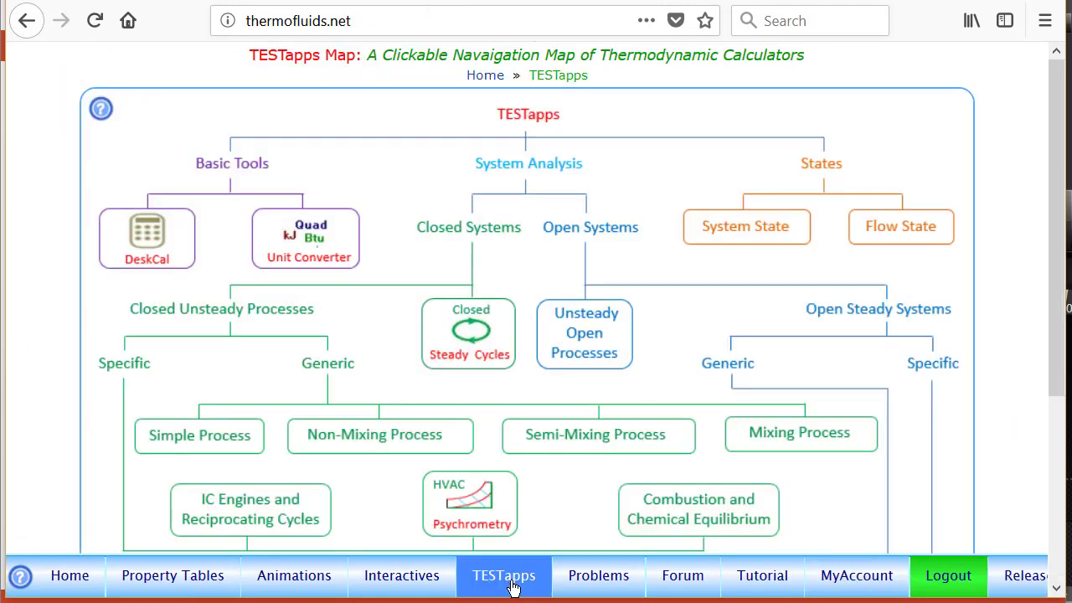
drag(1056, 258, 1062, 380)
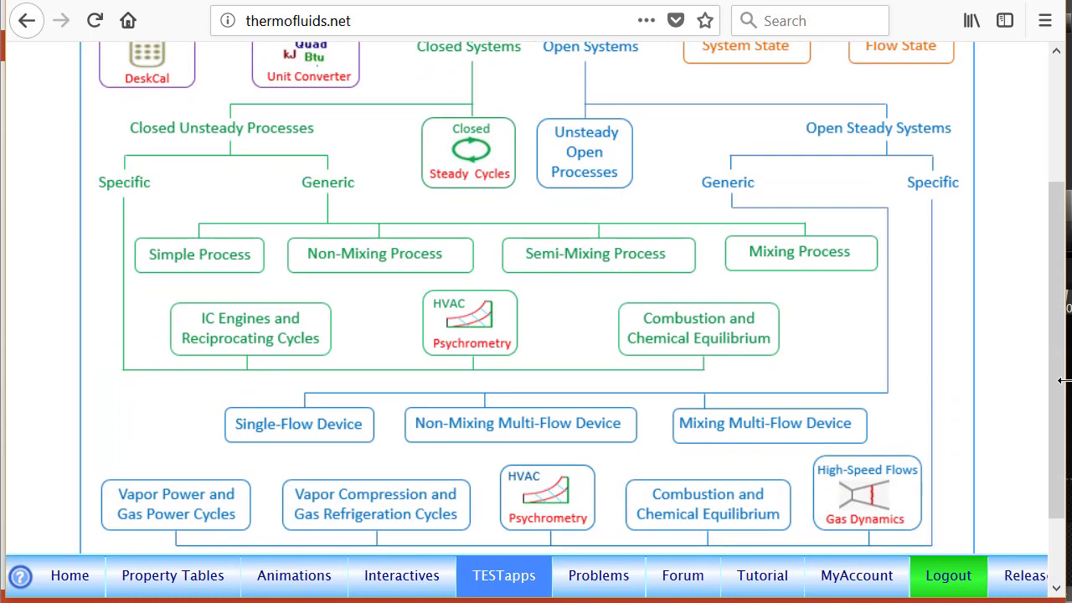
click(308, 426)
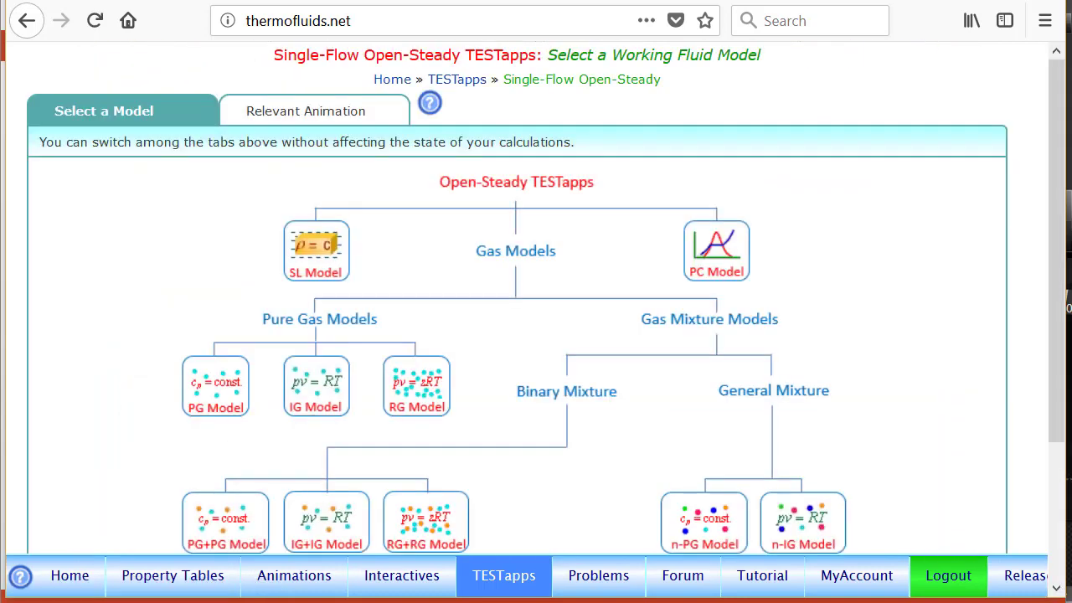
click(315, 387)
click(134, 113)
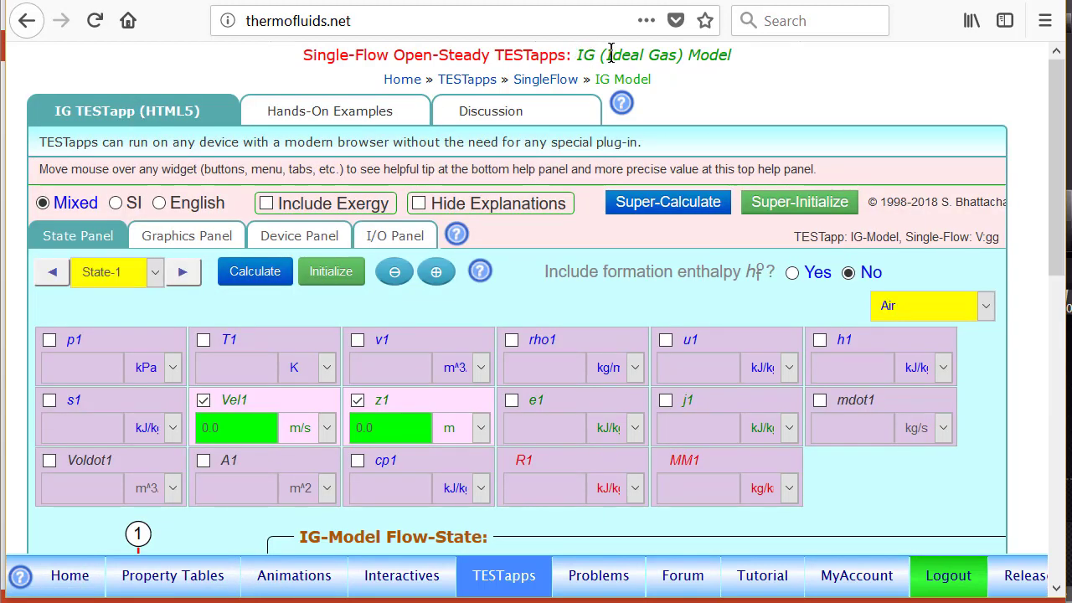
Step: Clear the explanatory comments from the I/O input area and paste in the copied TEST-codes and user codes
scroll(706, 48, down, 1)
drag(1057, 194, 1059, 216)
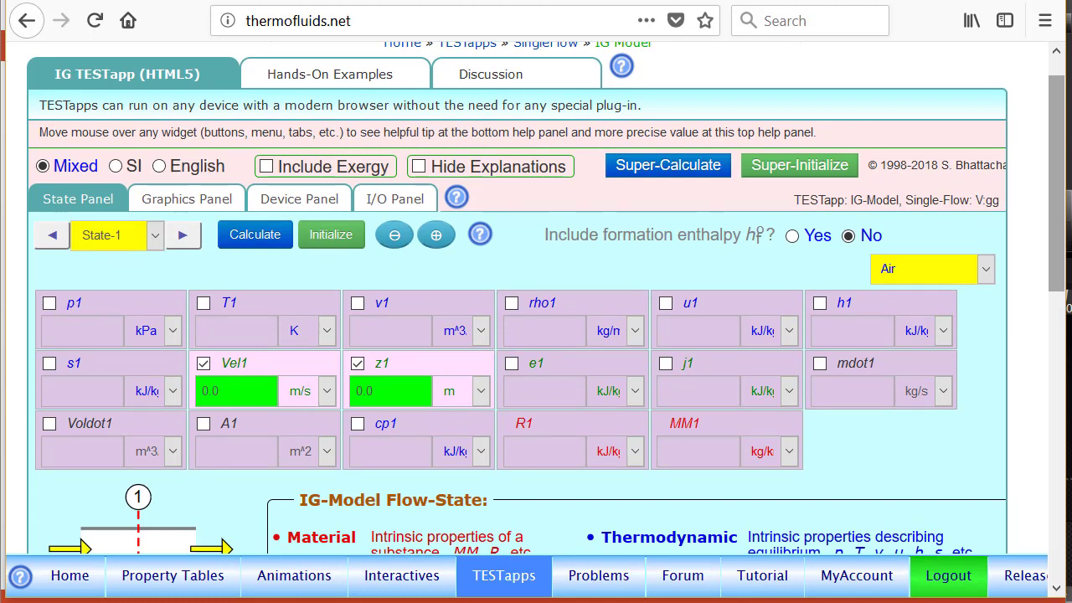
click(398, 198)
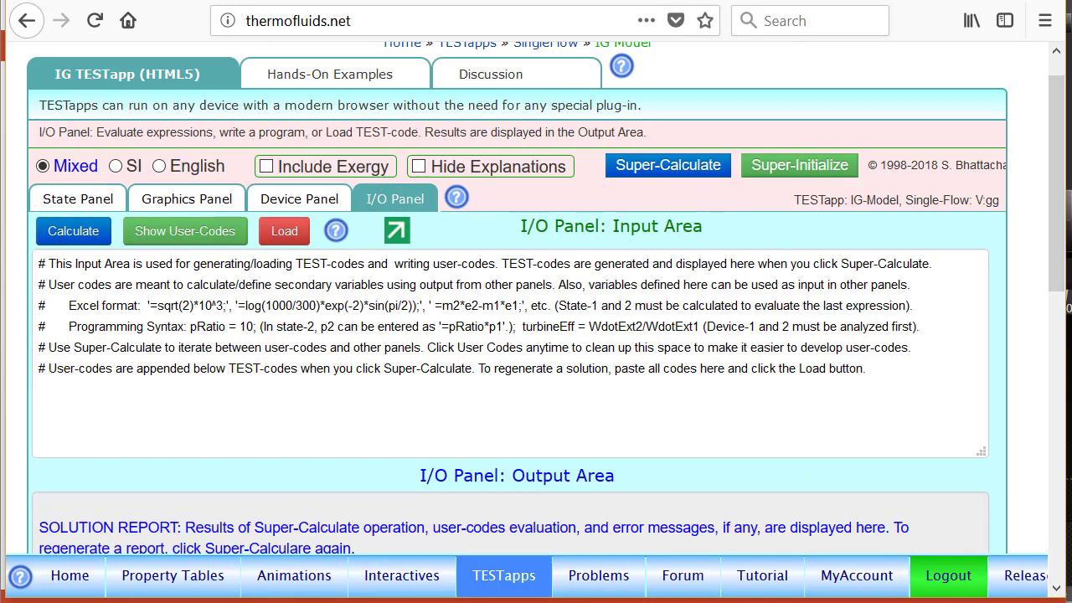
click(56, 391)
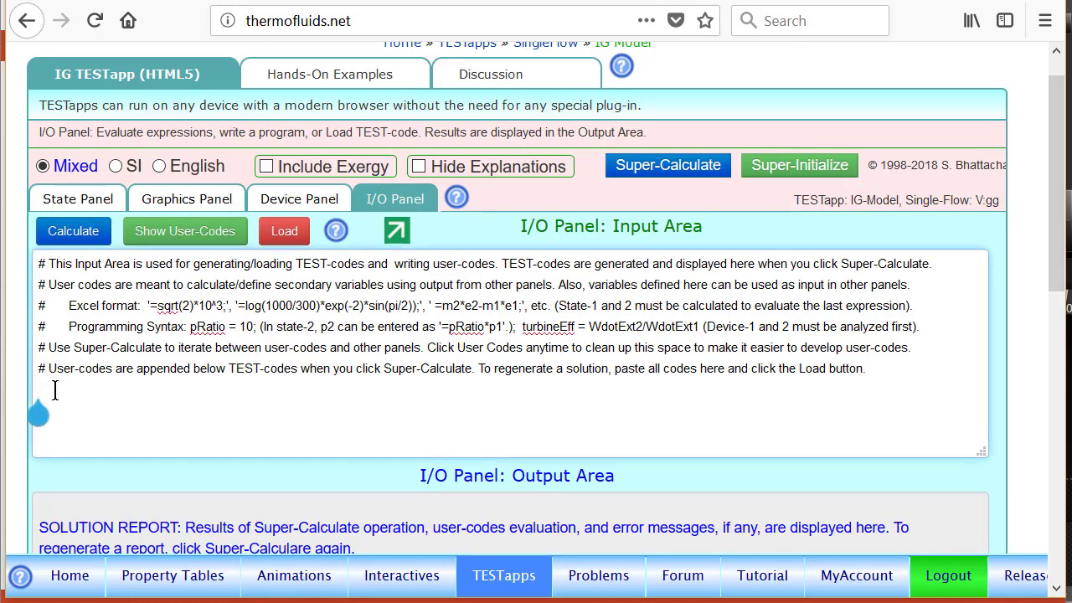
click(185, 233)
click(156, 253)
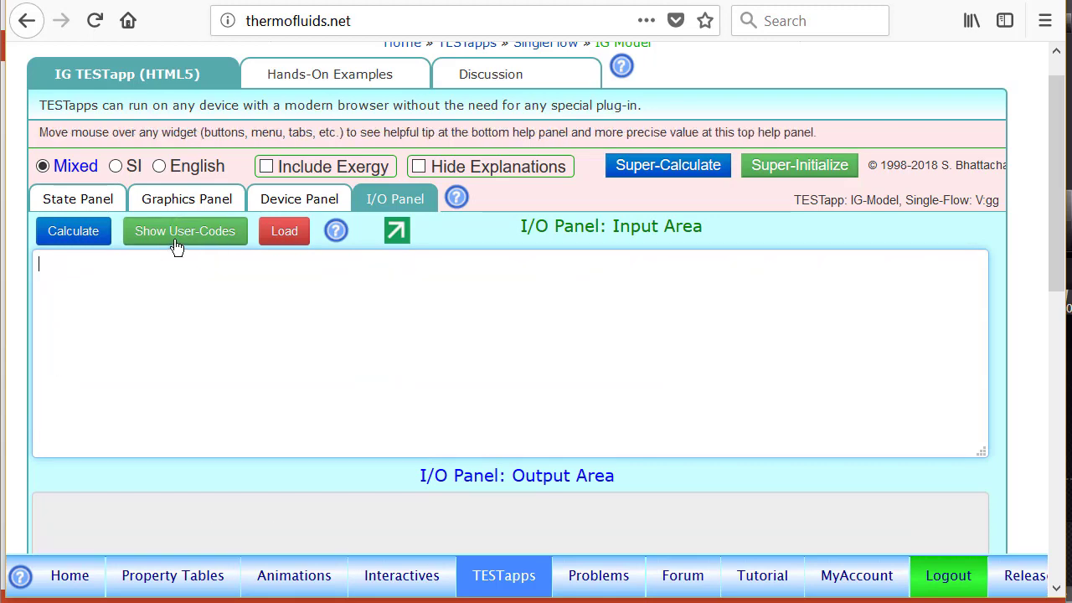
click(175, 243)
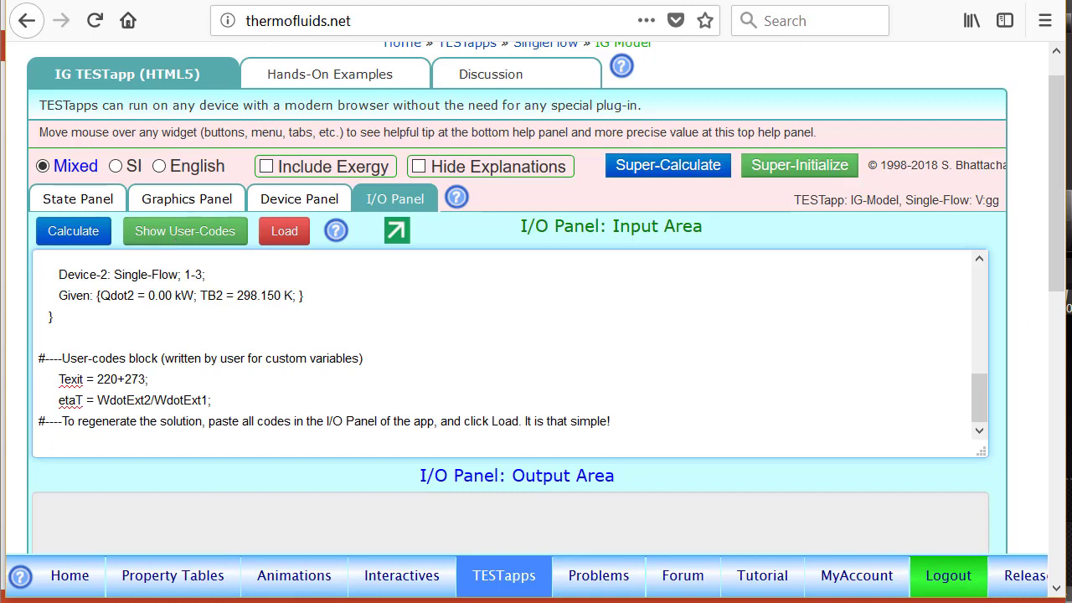
Step: Load the pasted codes to regenerate the solution with the IG model, and check etaT in the detailed output and the State-1 properties
drag(979, 394, 983, 231)
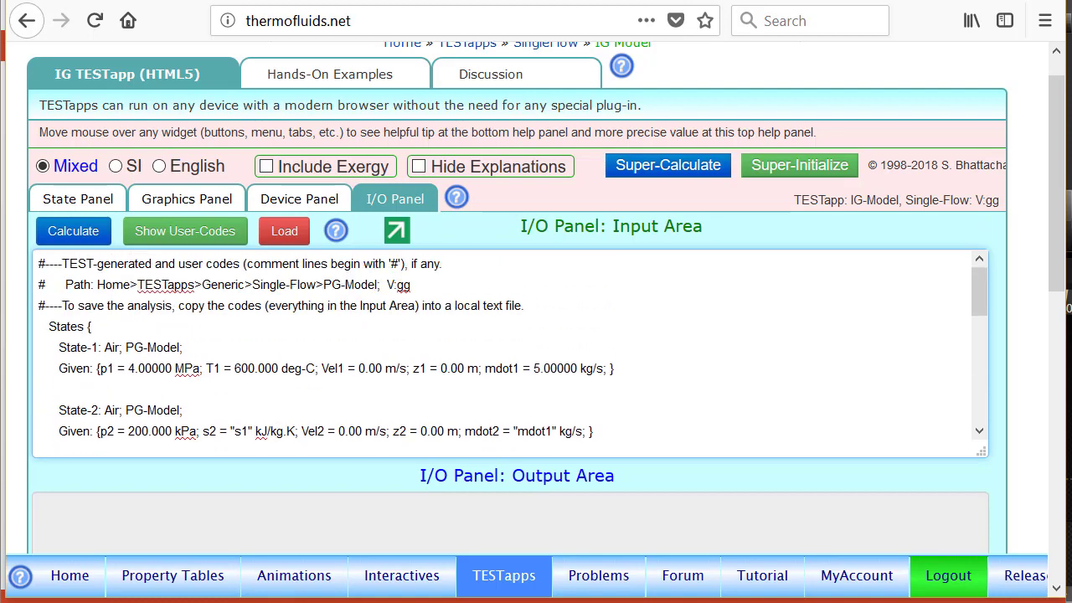
click(285, 237)
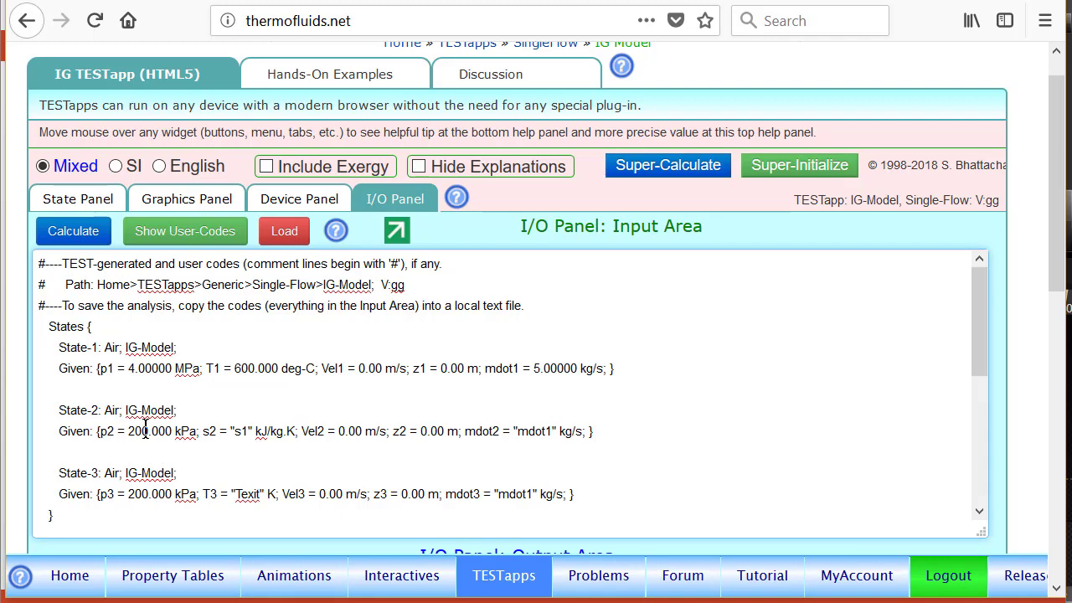
scroll(1057, 402, down, 3)
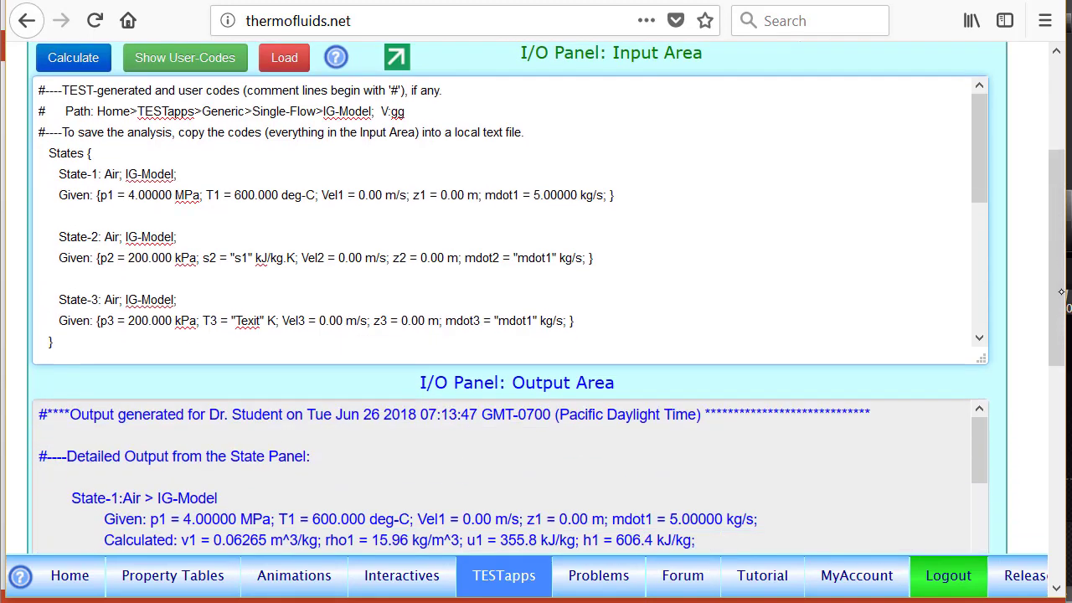
scroll(1057, 419, down, 1)
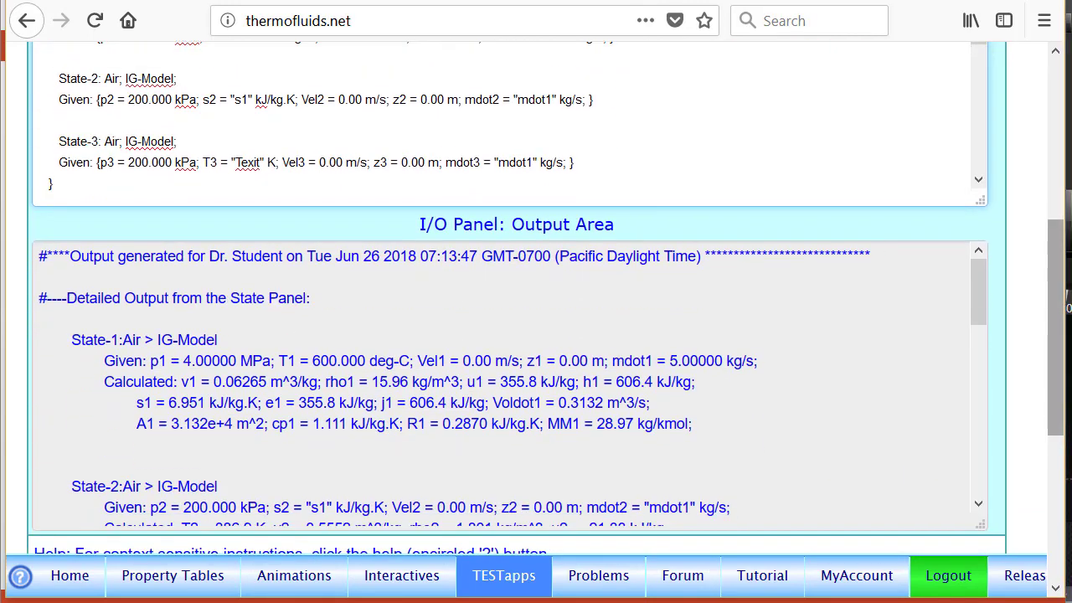
drag(976, 295, 978, 480)
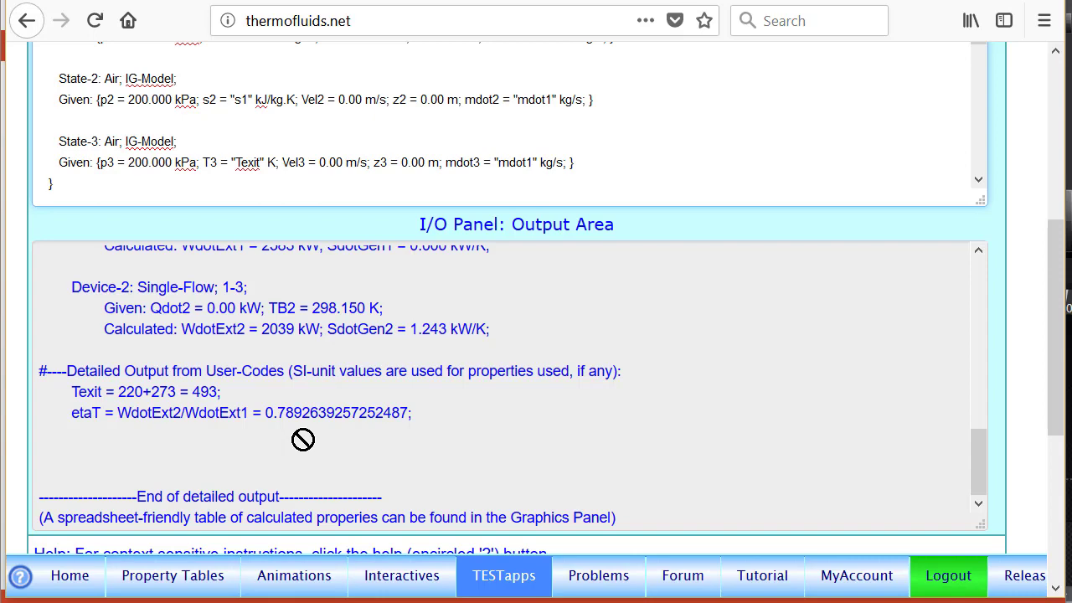
drag(1058, 295, 1058, 132)
click(67, 242)
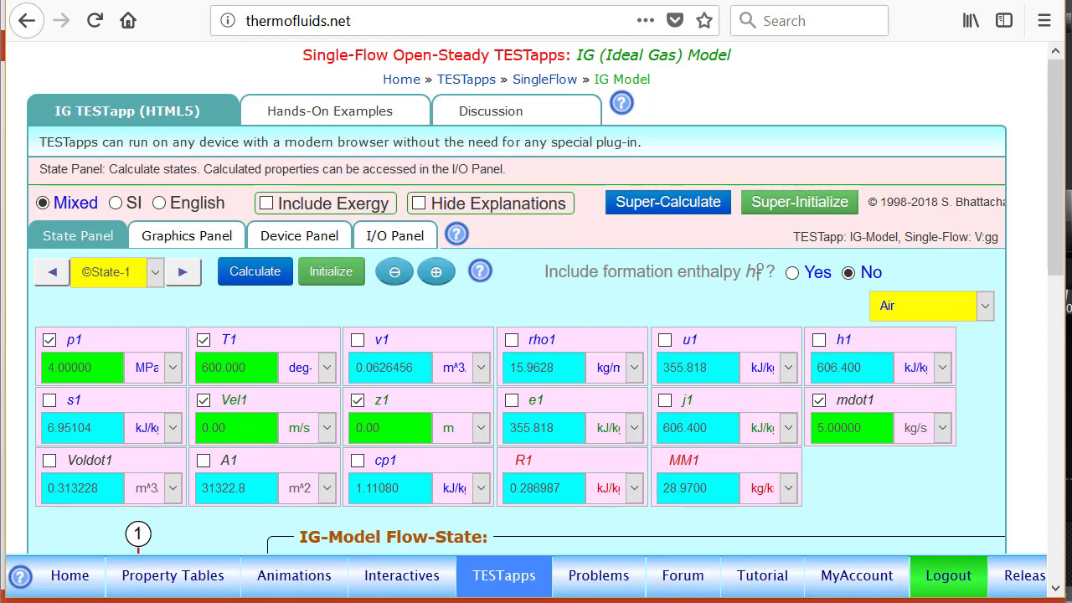
Step: Show the TEST-codes for Ex 2, the electrically heated water tube, in the Hands-On Examples
click(334, 111)
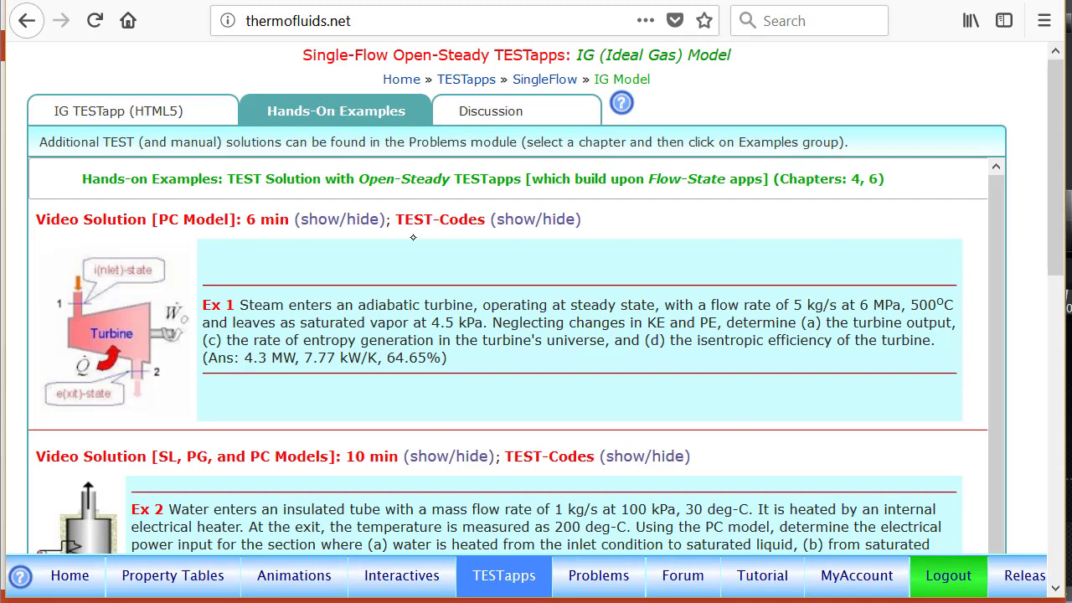
drag(1056, 193, 1056, 279)
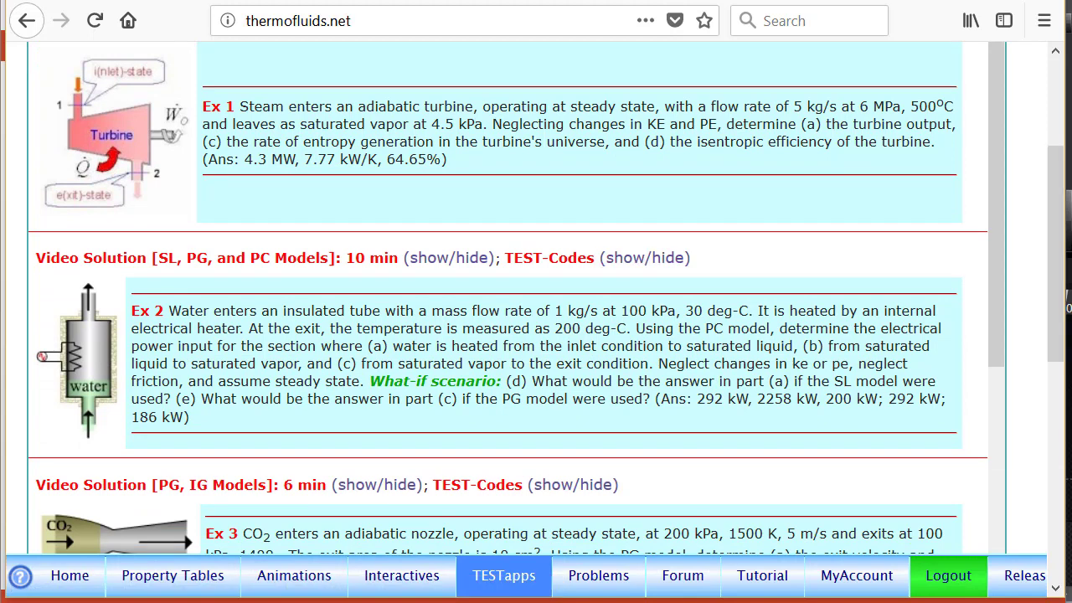
click(657, 259)
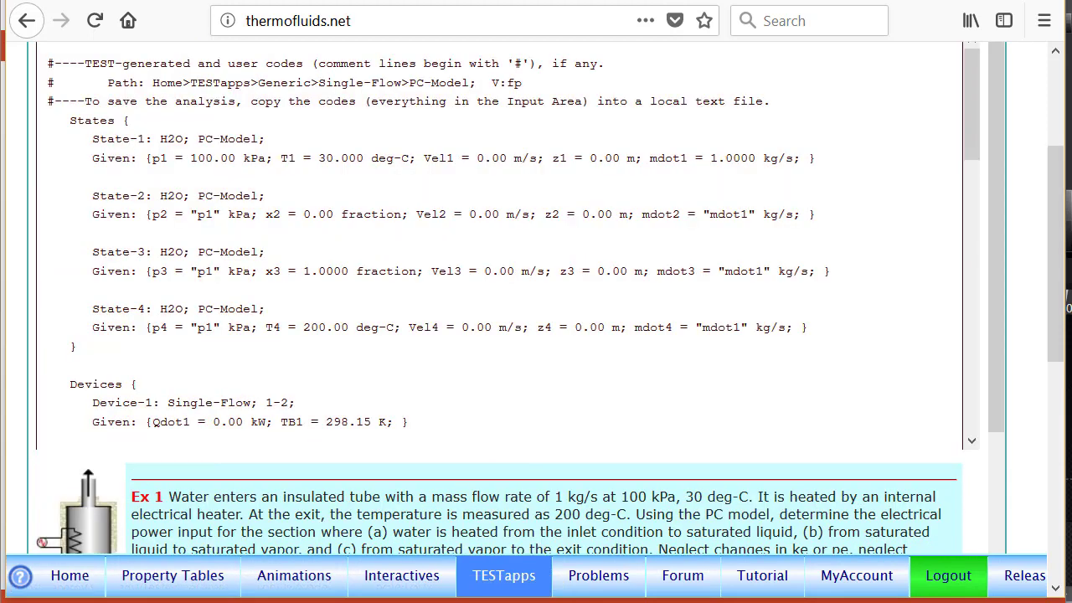